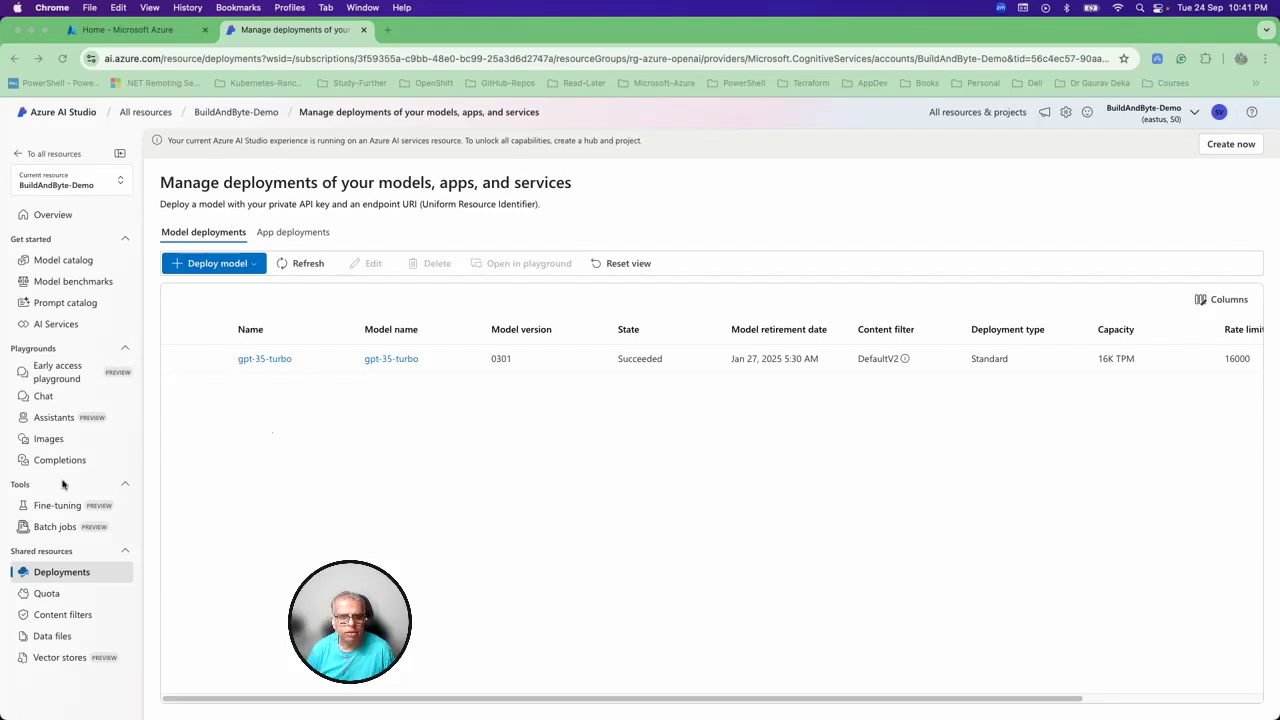
- Open the Chat playground and review the model's parameter settings before returning to its system message
click(44, 397)
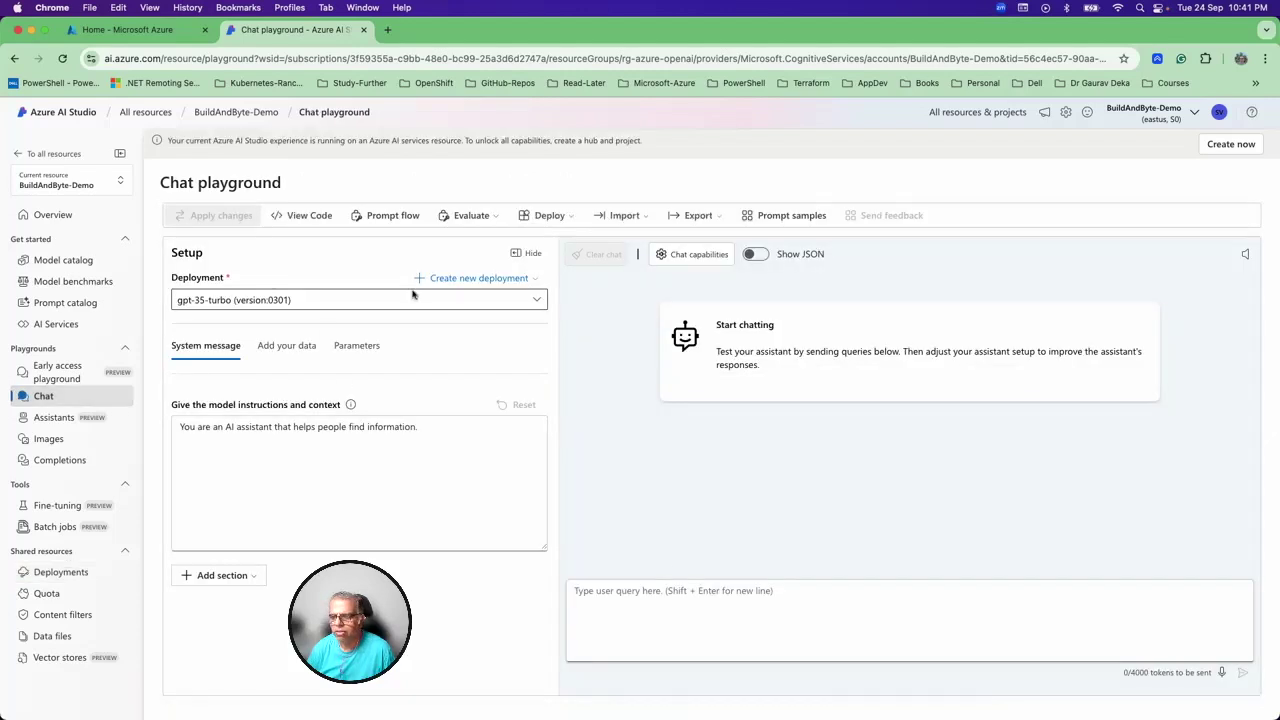
click(602, 590)
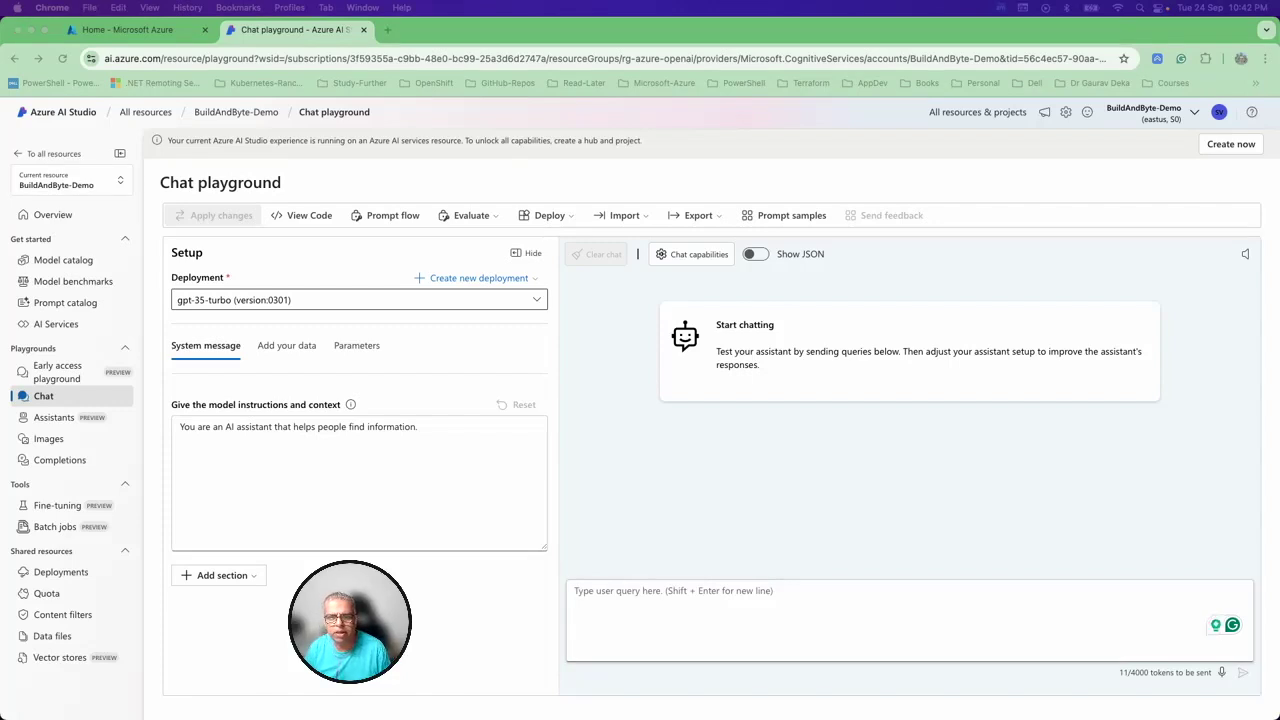
click(362, 347)
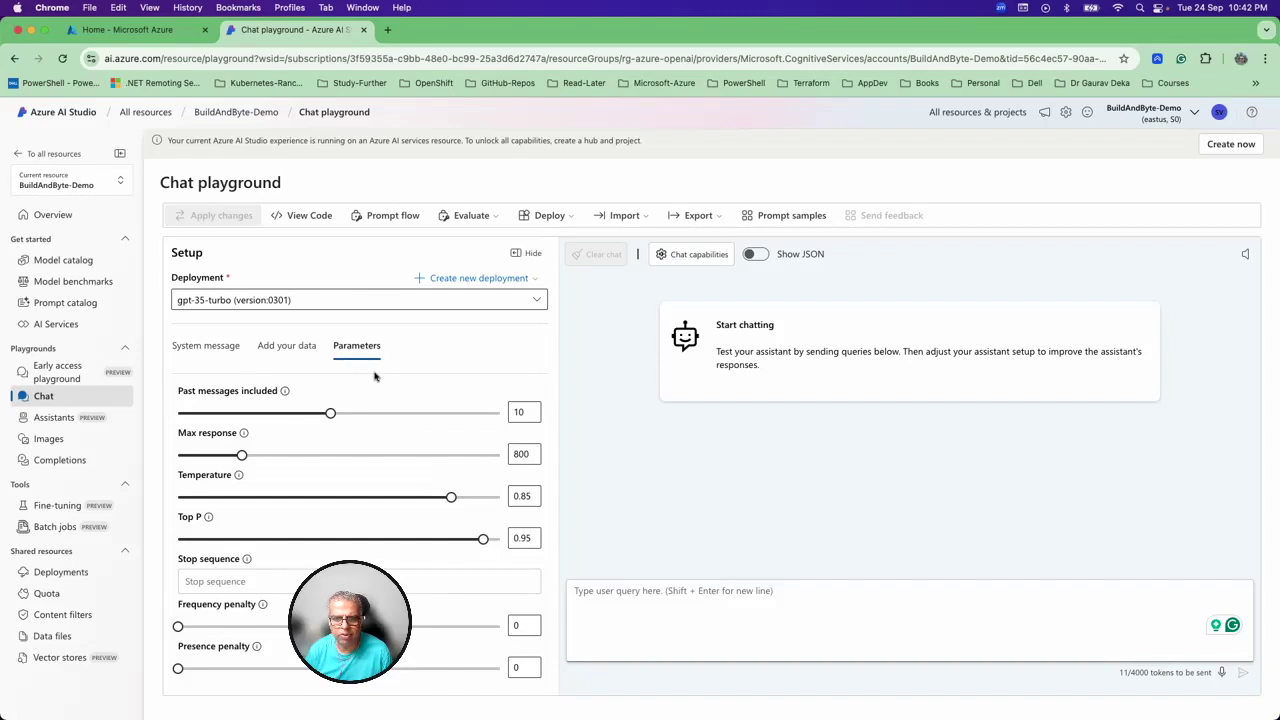
click(212, 355)
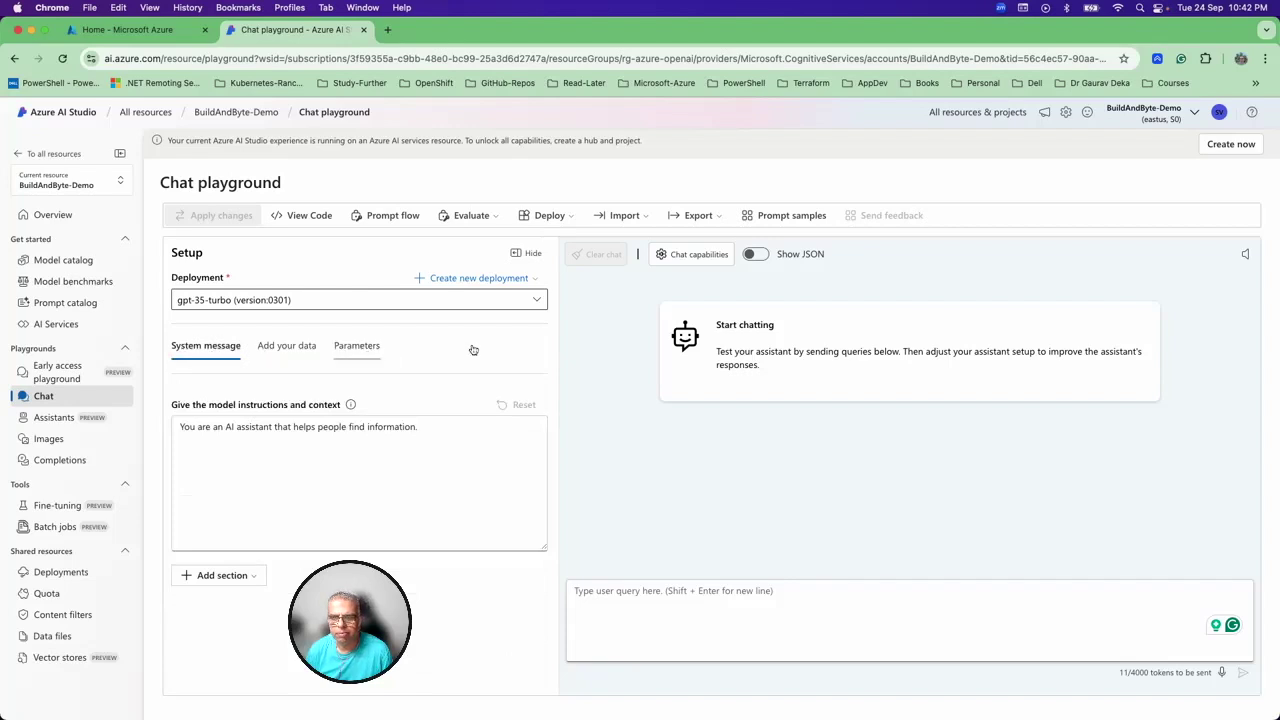
- Submit the chat prompt "Can you create an advertisement for an action camera?" to the gpt-35-turbo deployment
click(580, 591)
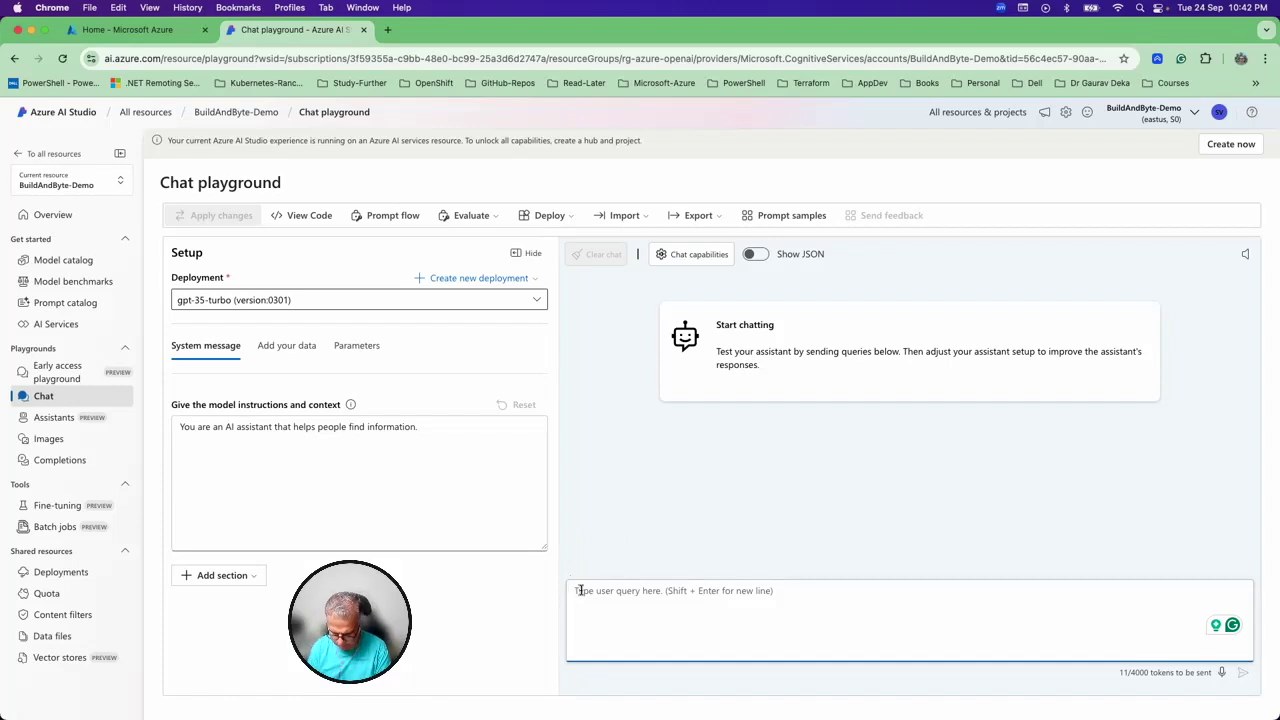
key(super+v)
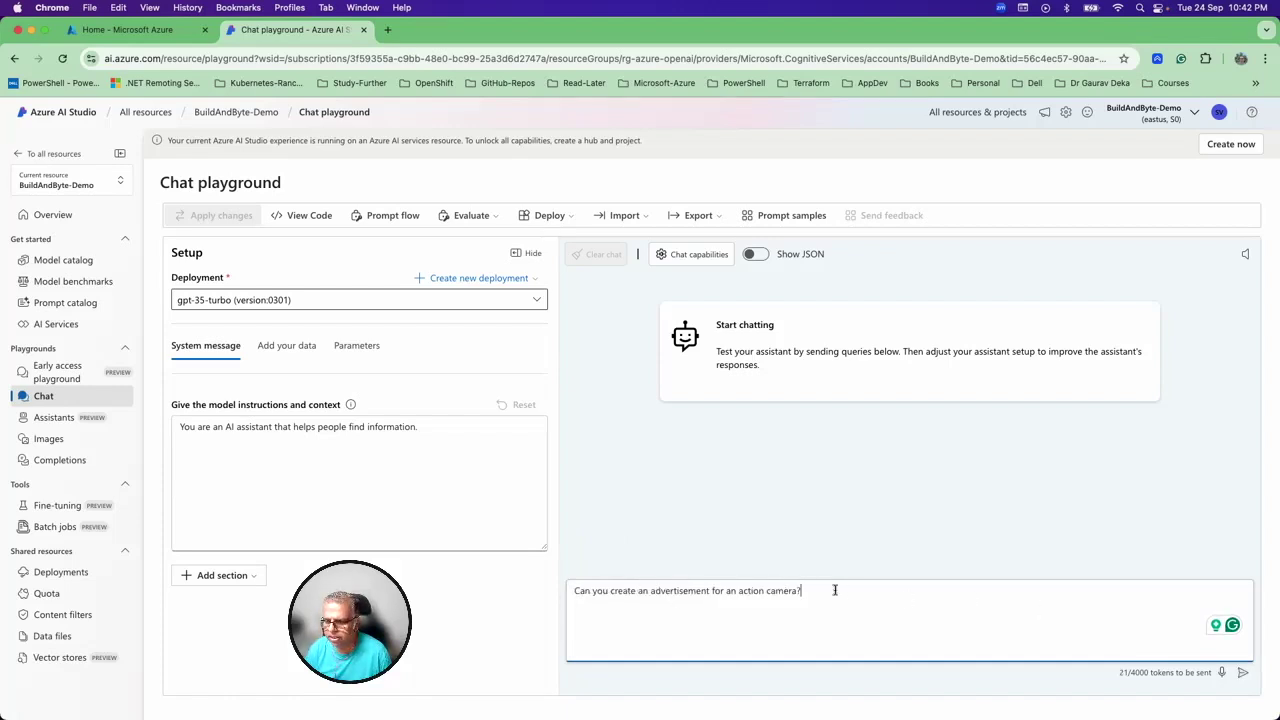
key(Return)
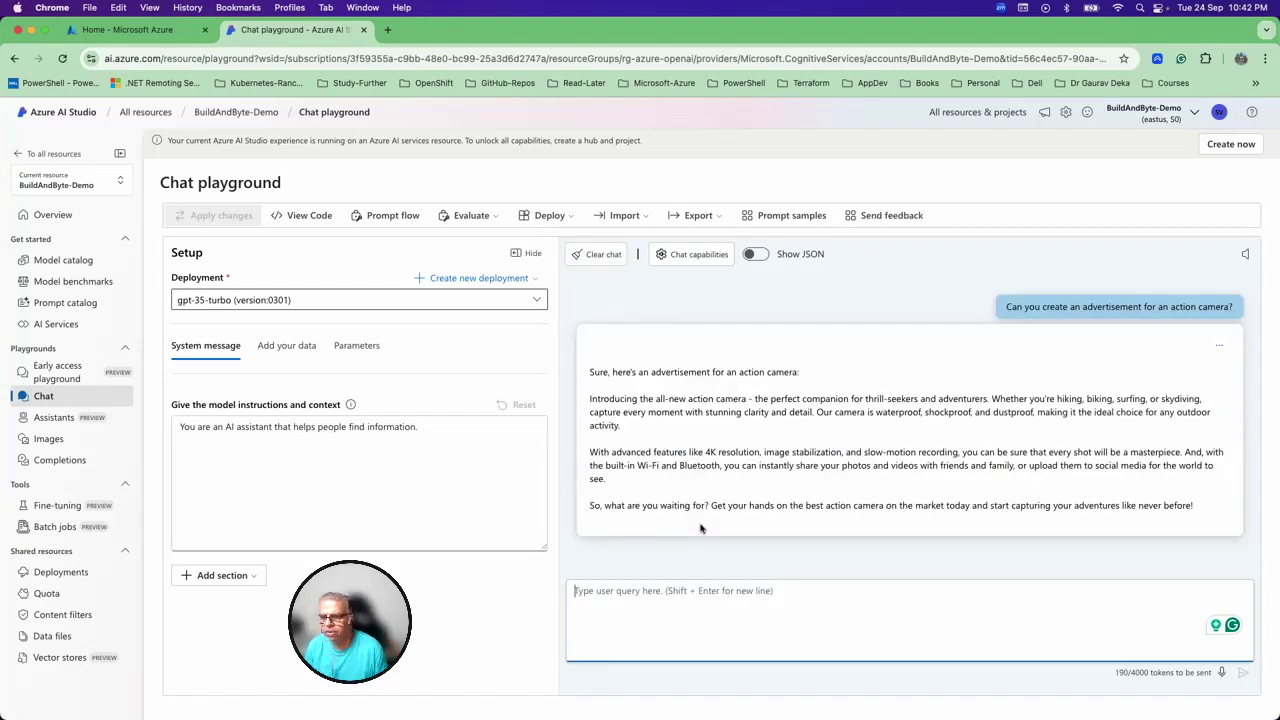
- Read through the three paragraphs of the generated action camera advertisement
drag(615, 400, 848, 411)
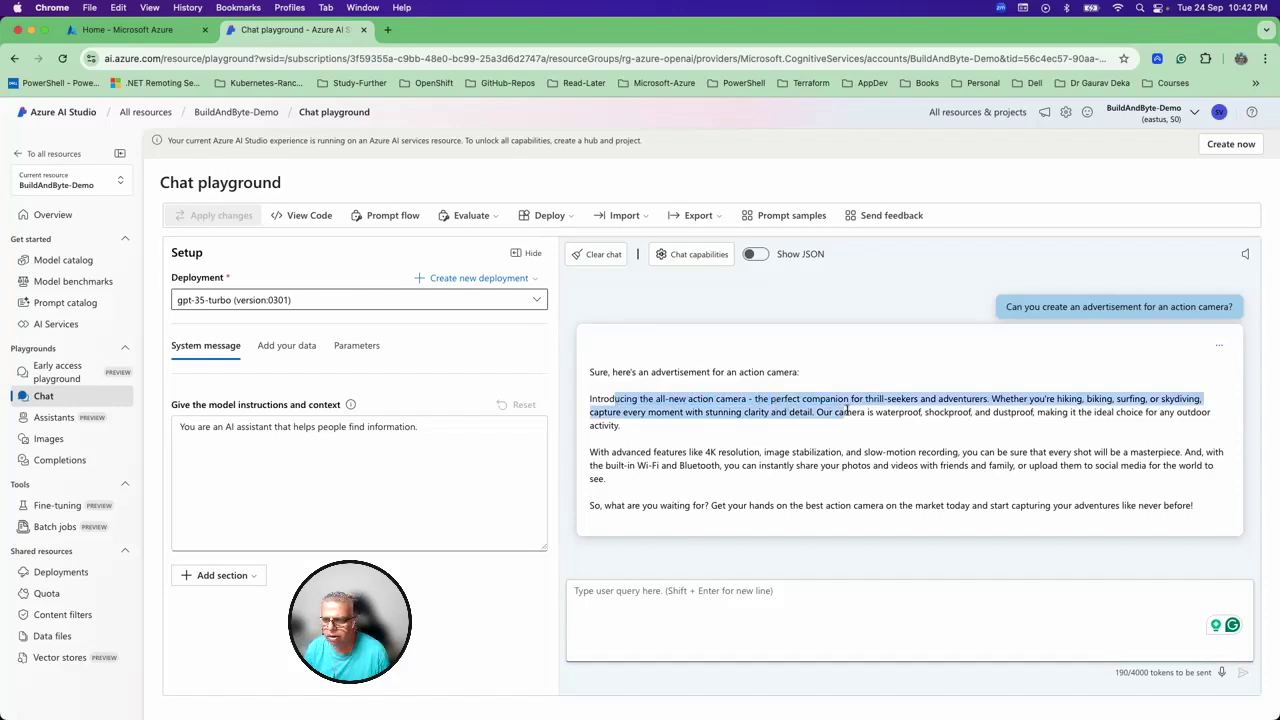
click(676, 450)
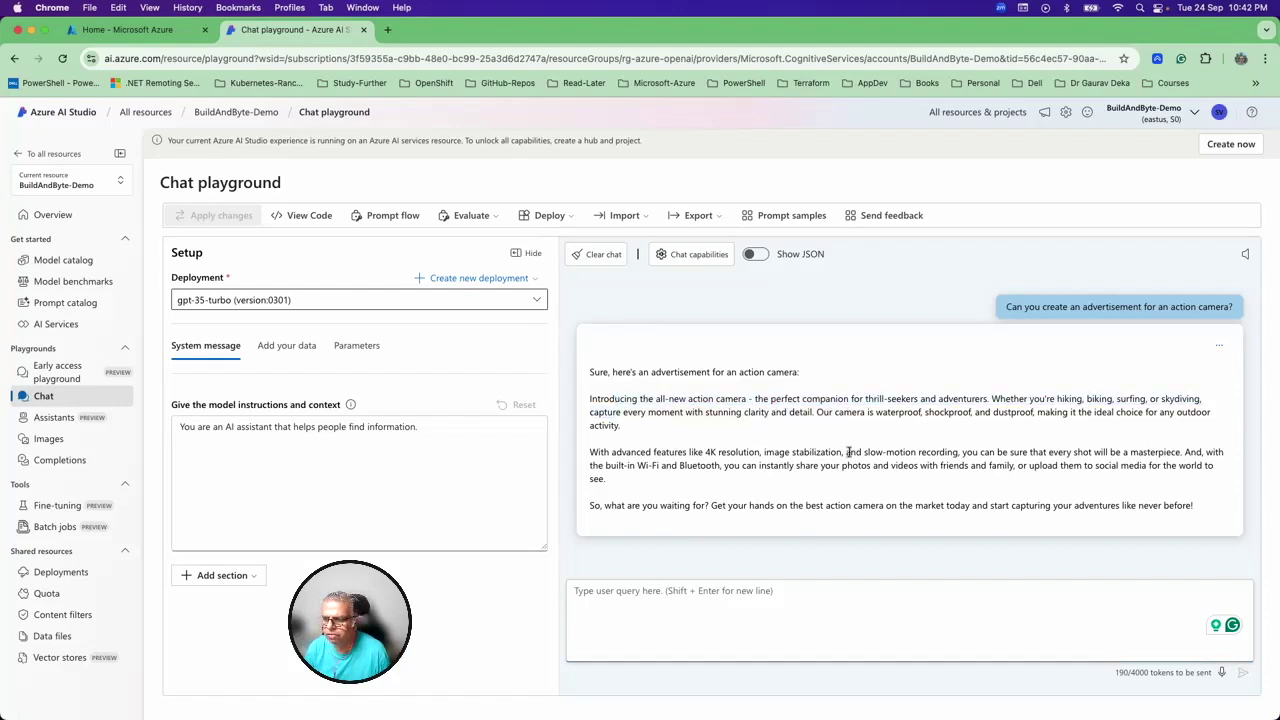
drag(690, 452, 866, 466)
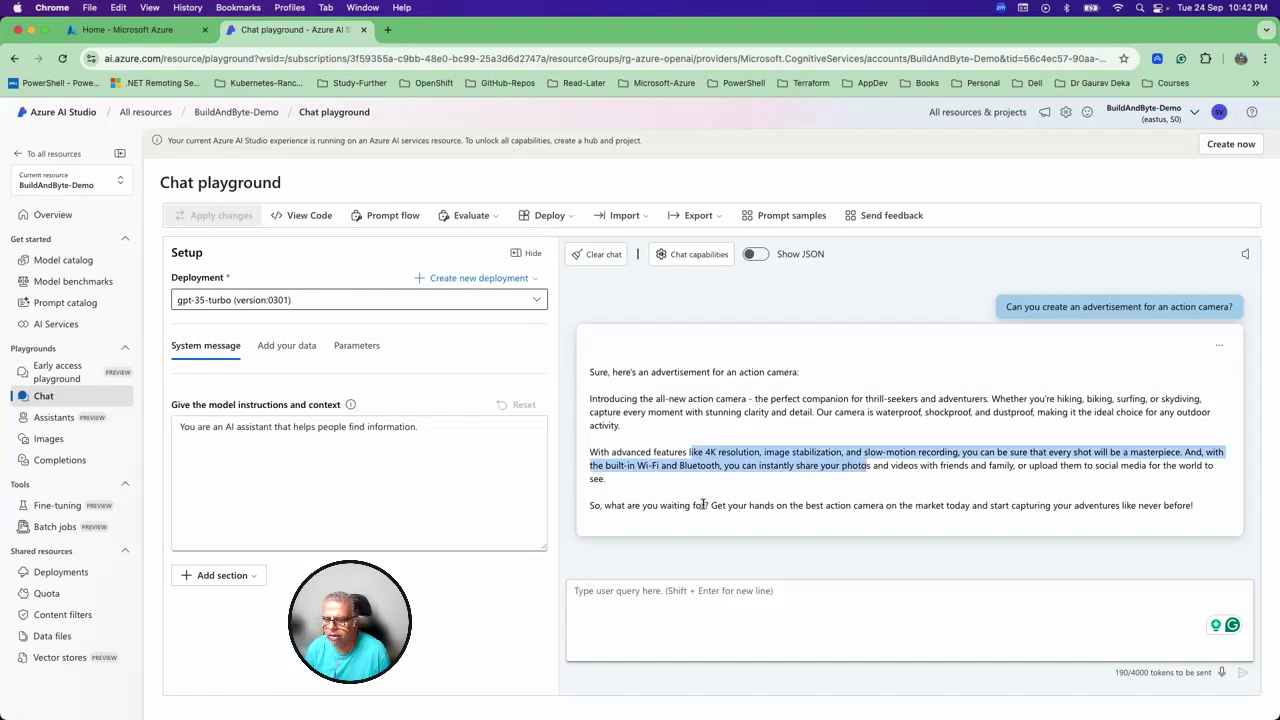
drag(674, 505, 862, 506)
click(920, 507)
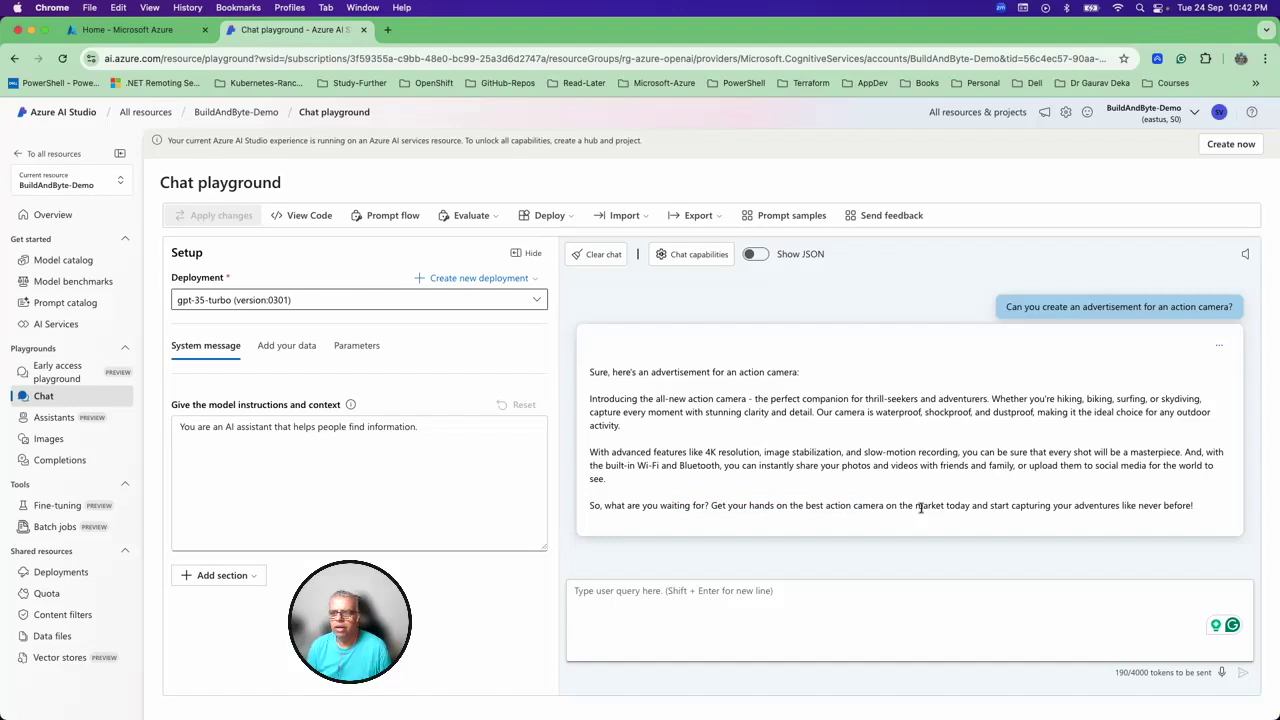
- Set the model's Temperature parameter to 1 and clear the chat history
click(365, 347)
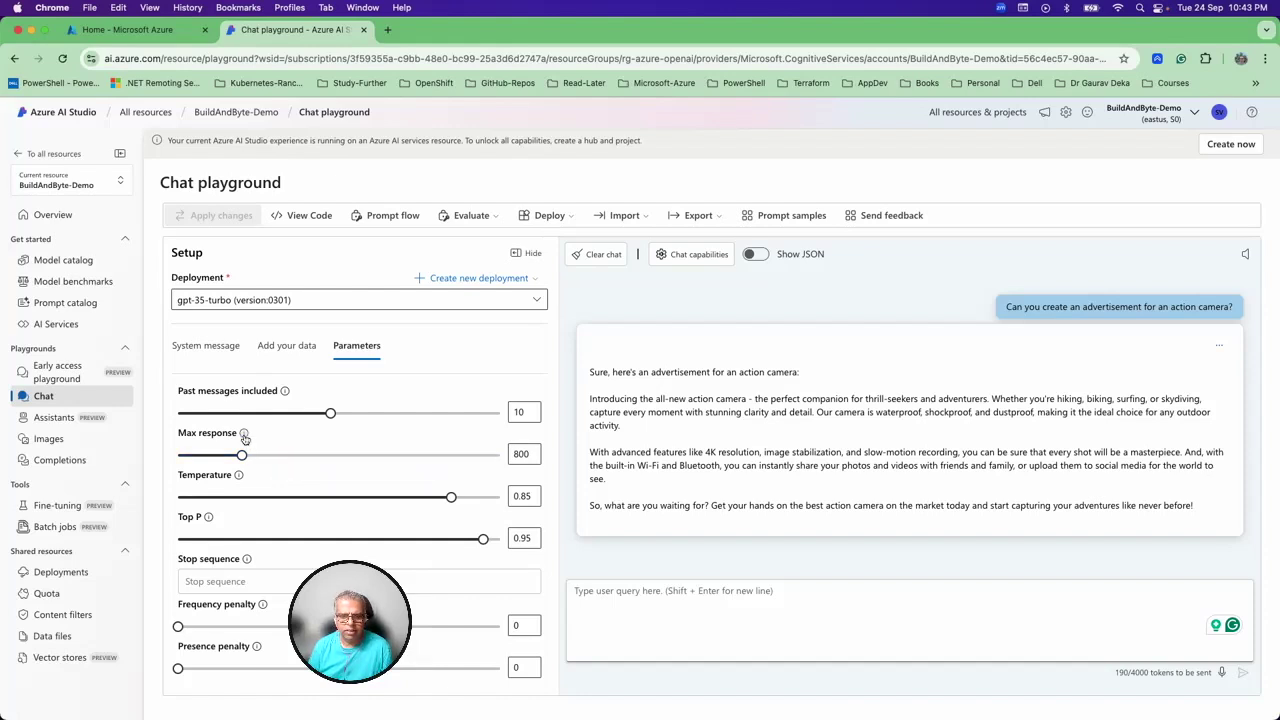
mouse_move(245, 439)
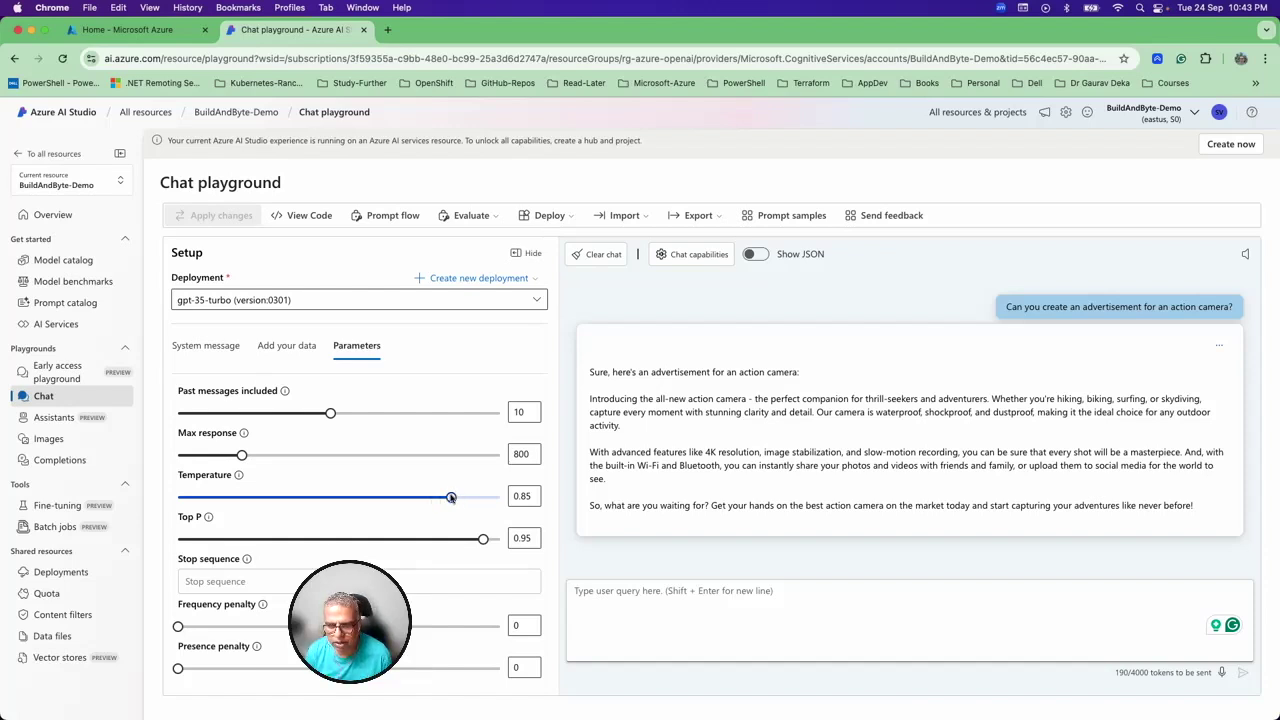
drag(451, 498, 501, 498)
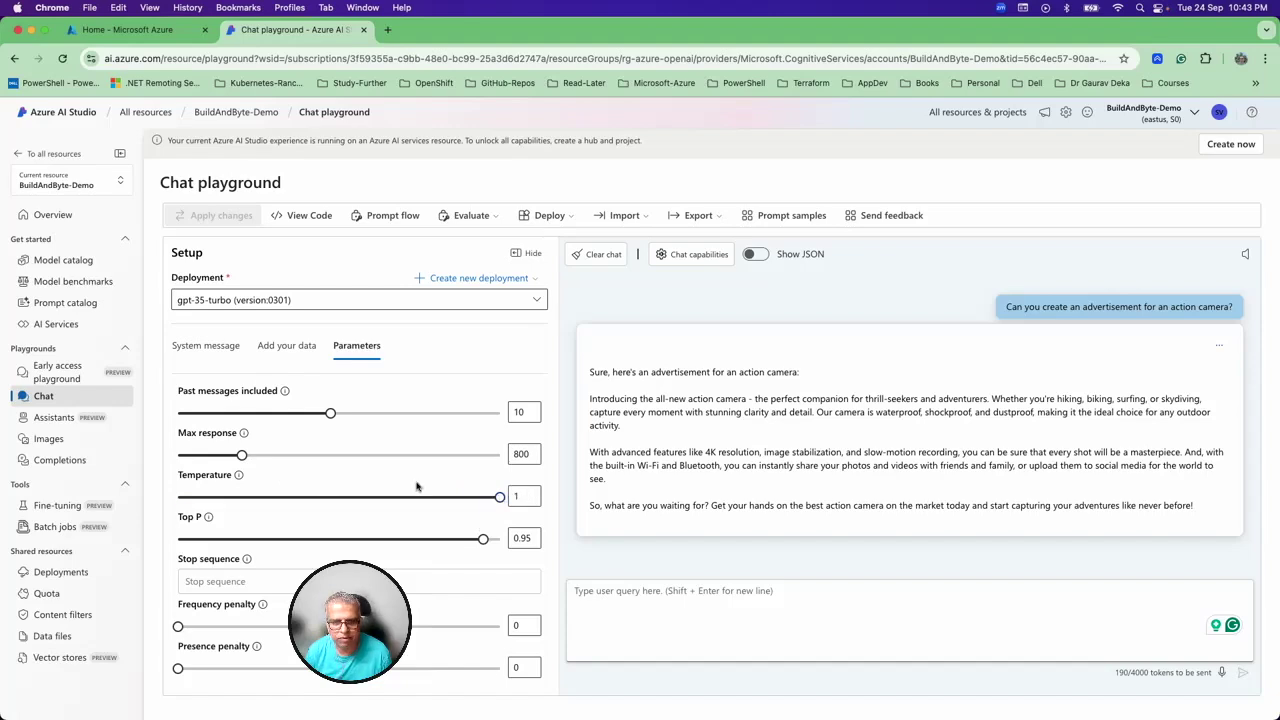
click(590, 255)
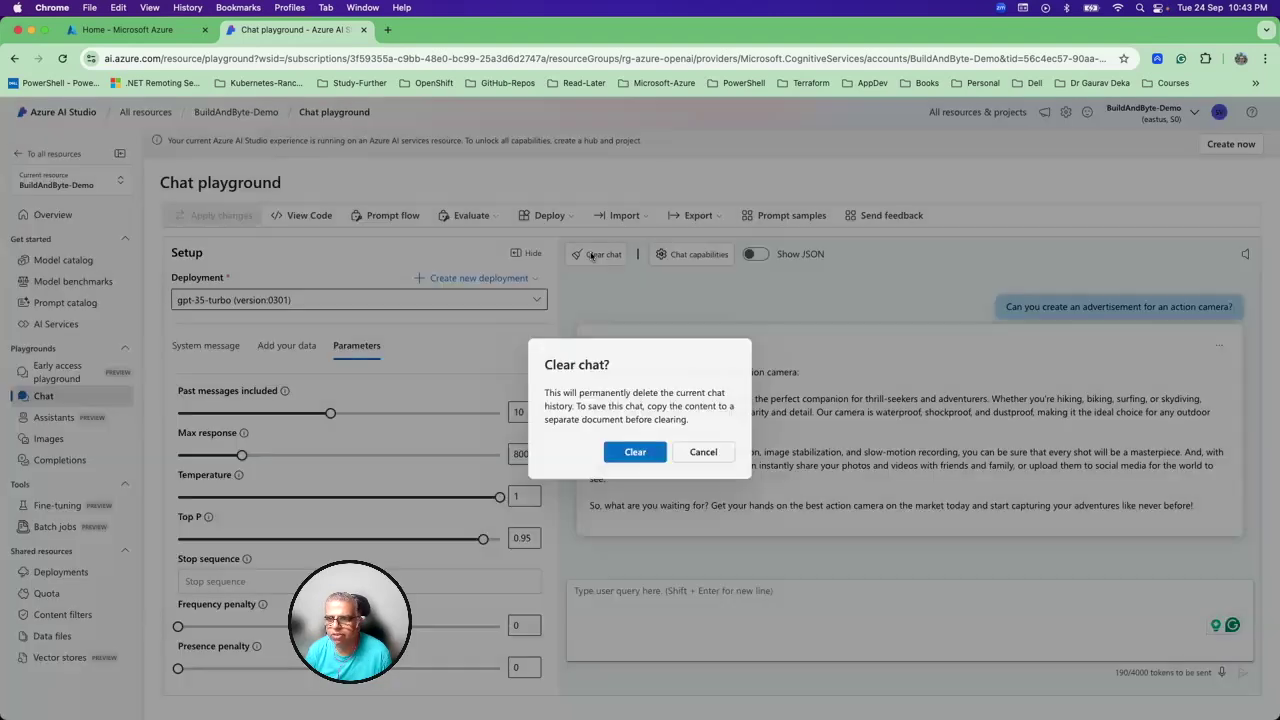
click(638, 456)
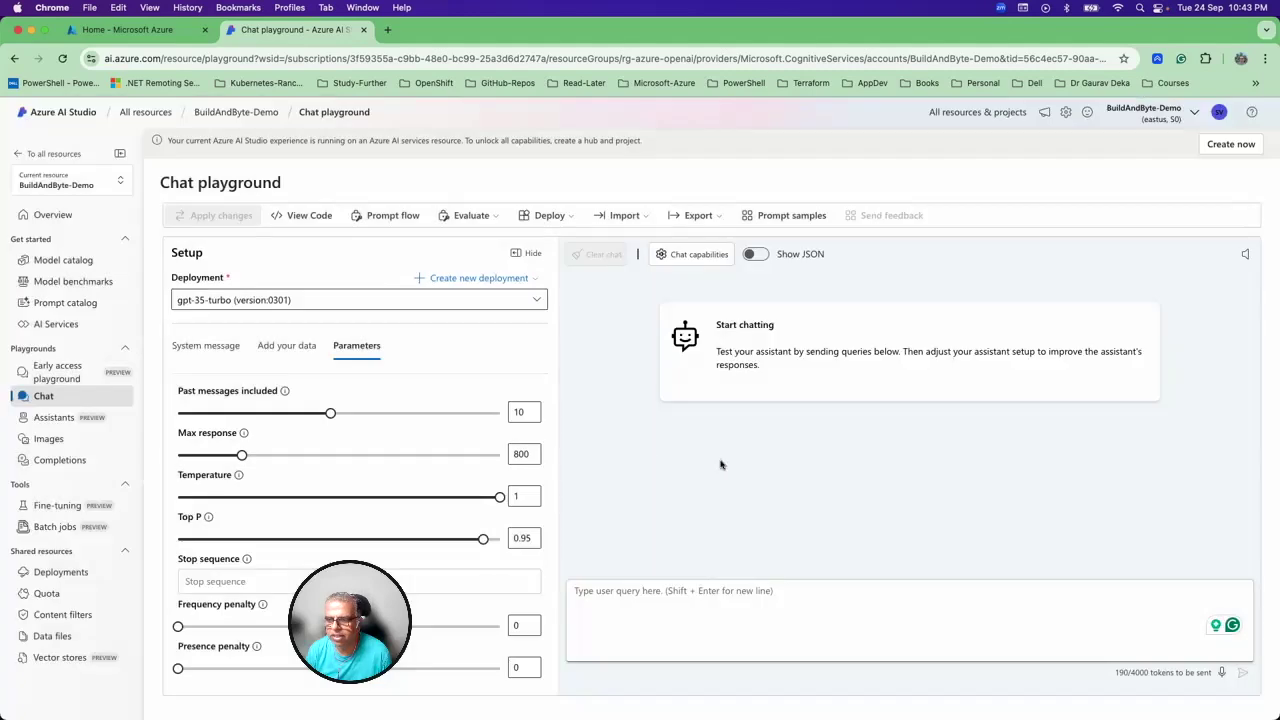
- Submit "Can you create an advertisement for an action camera?" with the maximum temperature
click(617, 584)
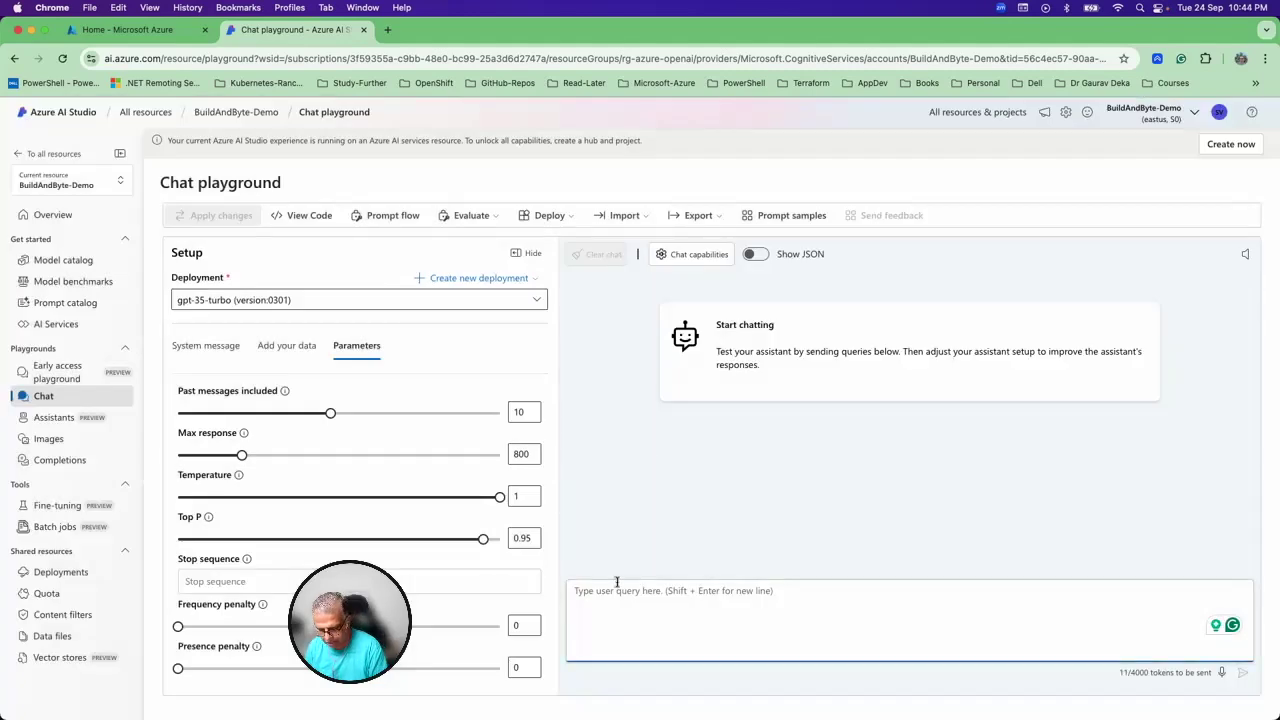
text(Can you create an advertisement for an action camera?)
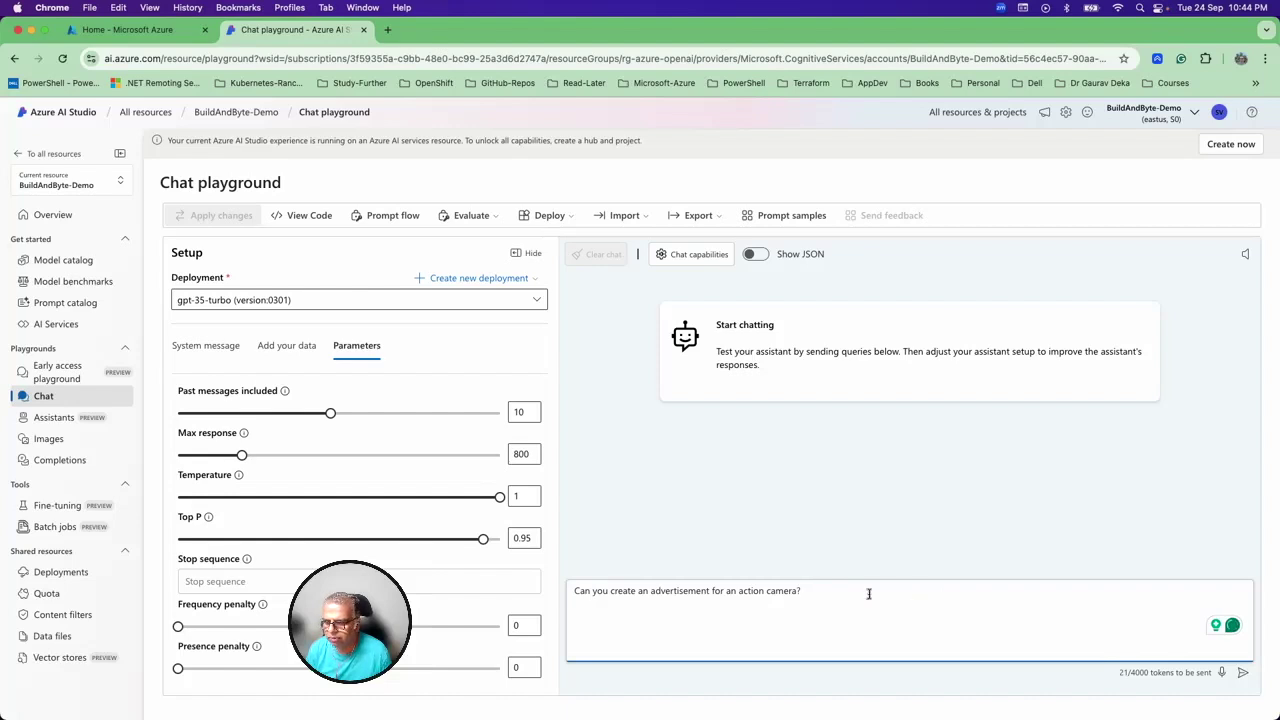
key(Return)
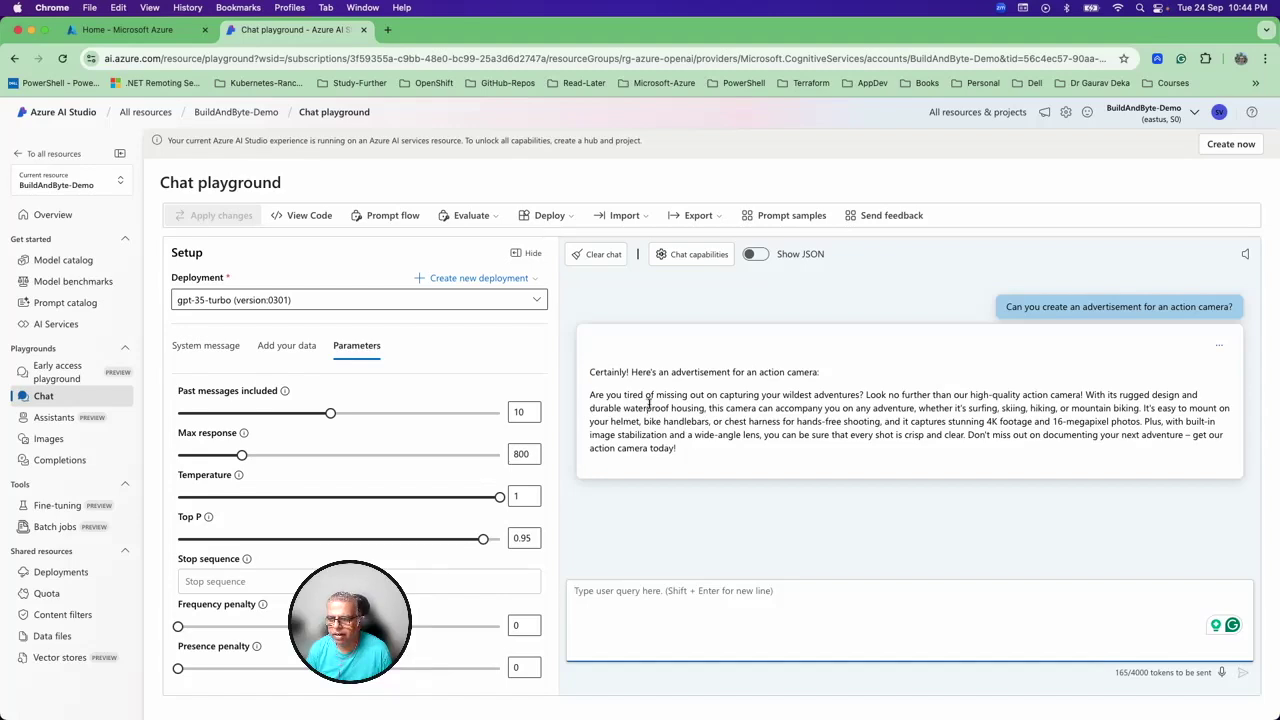
- Clear the chat history and resubmit "Can you create an advertisement for an action camera?" at temperature 1
click(597, 254)
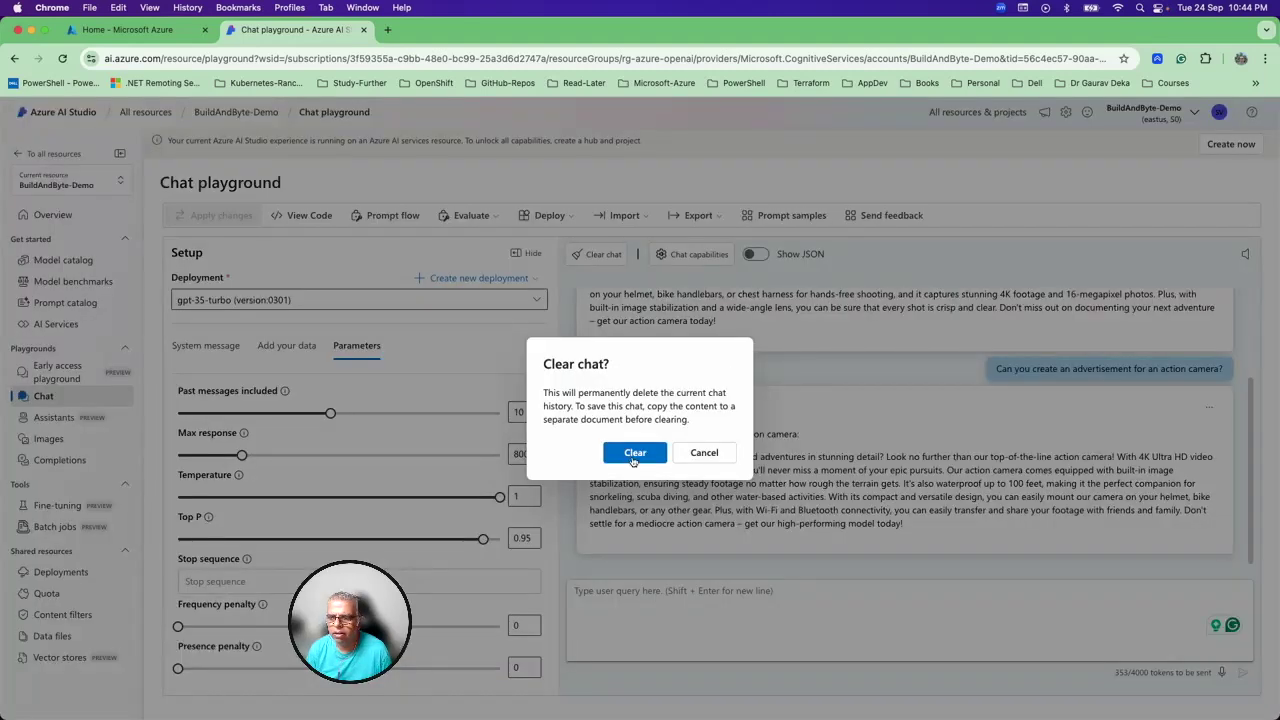
click(633, 458)
click(617, 594)
text(Can you create an advertisement for an action camera?)
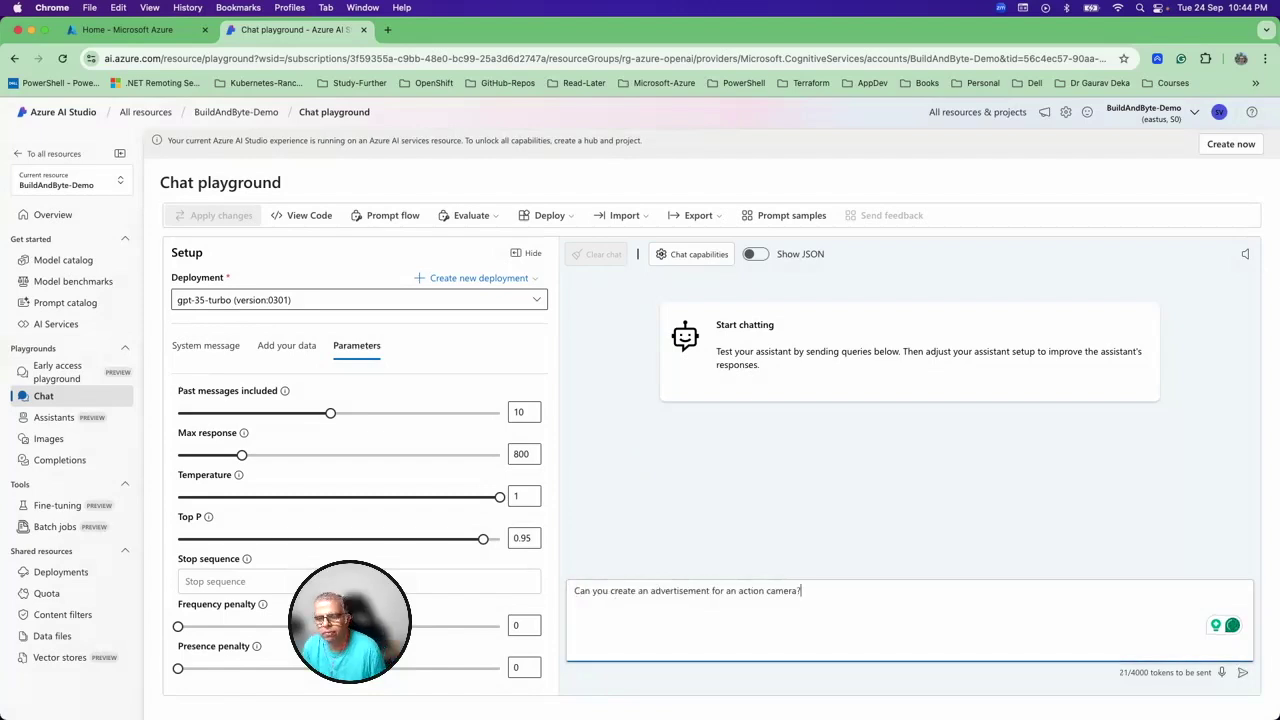
key(Return)
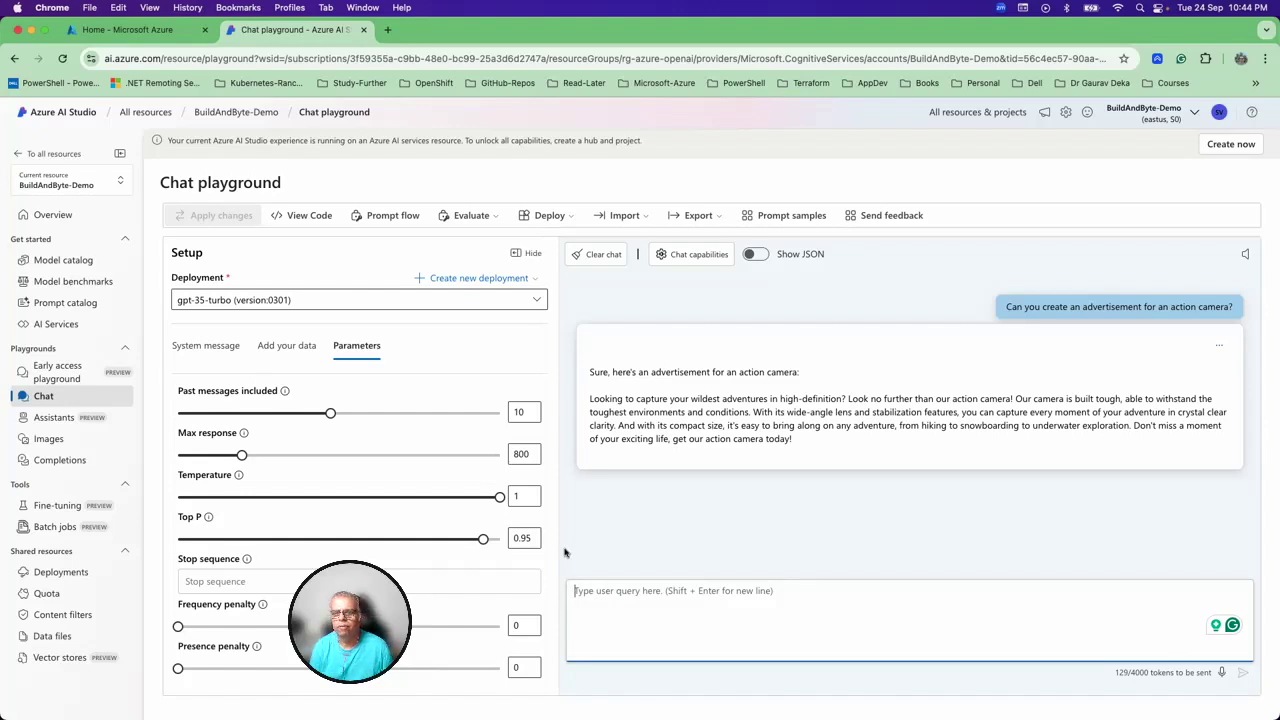
- Set the model's Temperature parameter to 0 and clear the chat history
drag(499, 498, 168, 492)
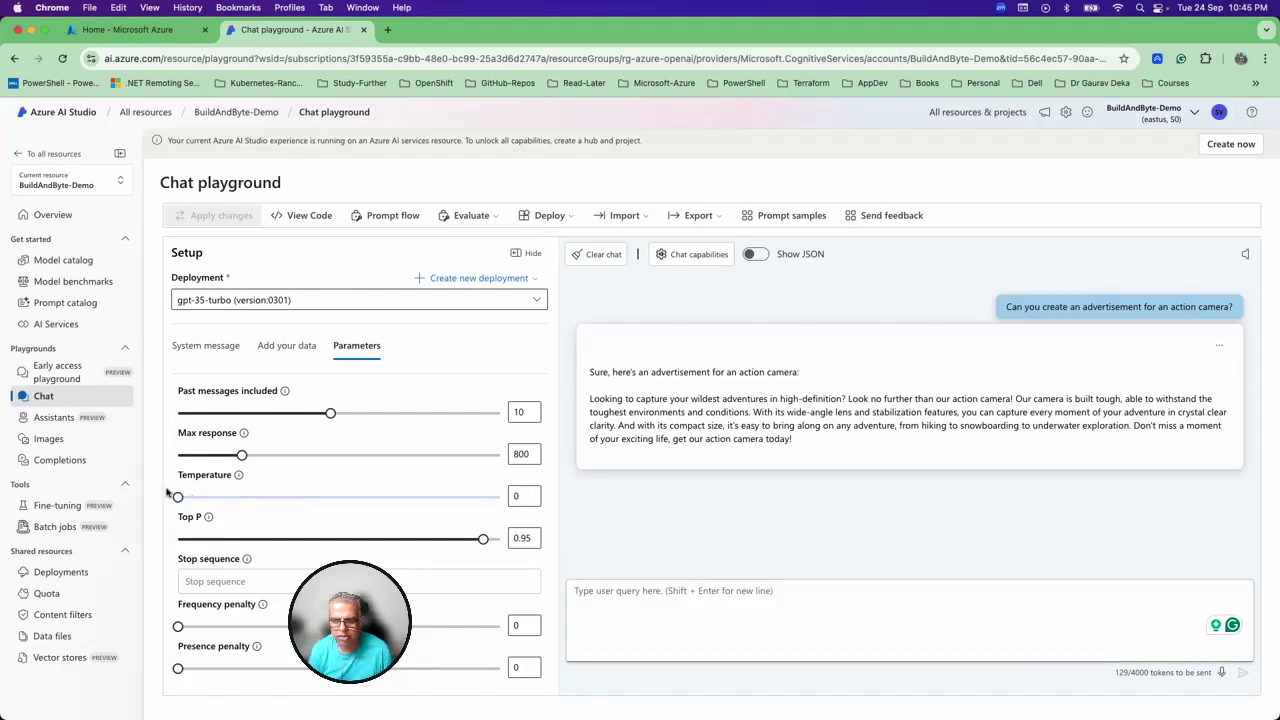
click(616, 257)
click(626, 451)
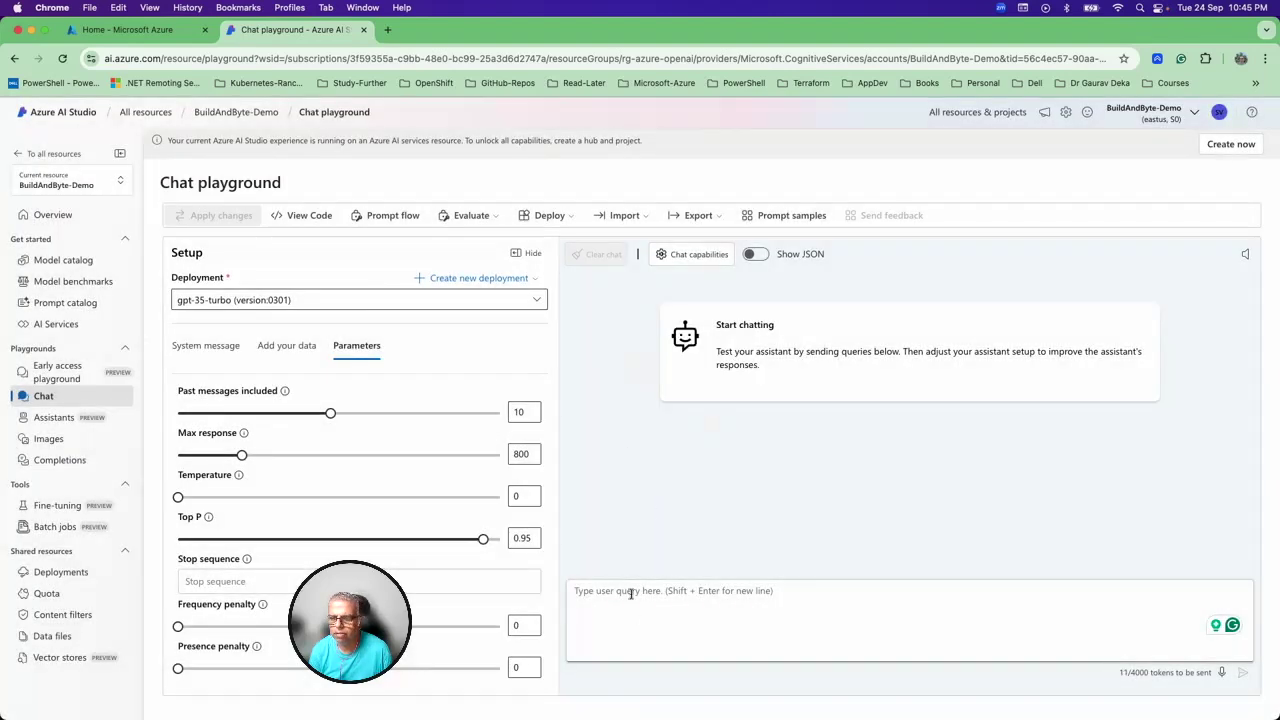
- Submit "Can you create an advertisement for an action camera?" with the minimum temperature
click(630, 592)
text(Can you create an advertisement for an action camera?)
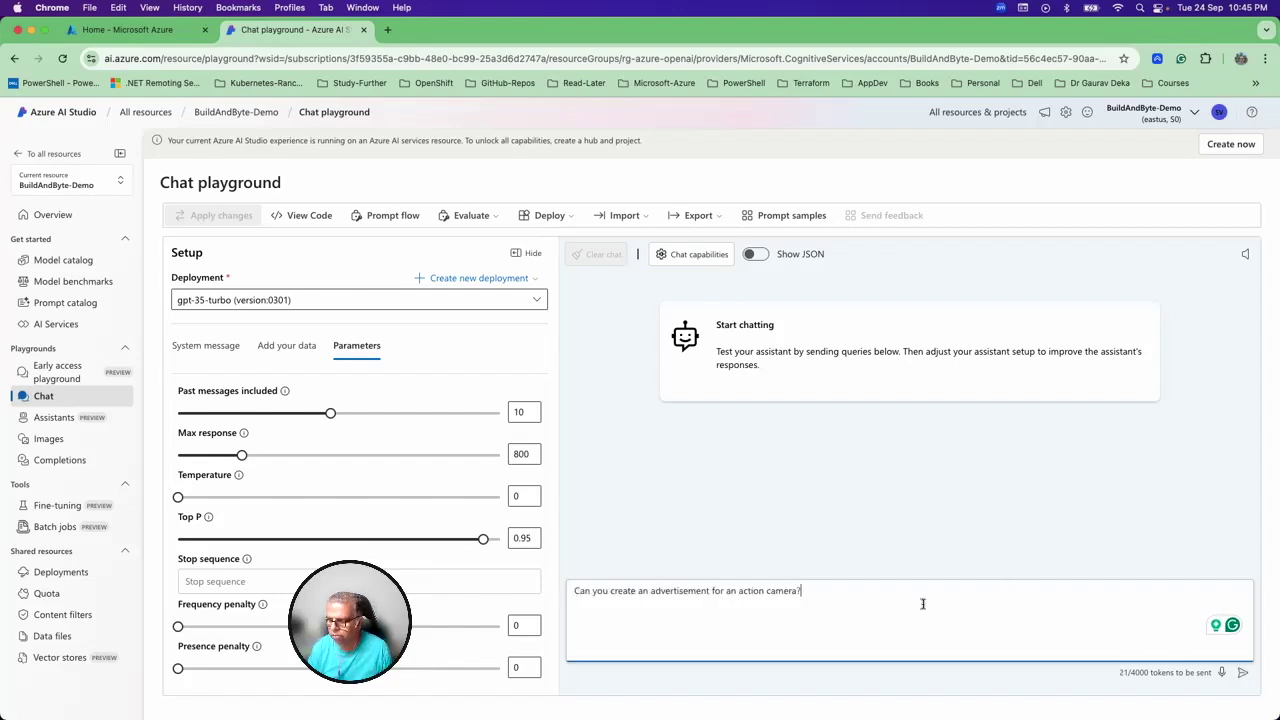
key(Return)
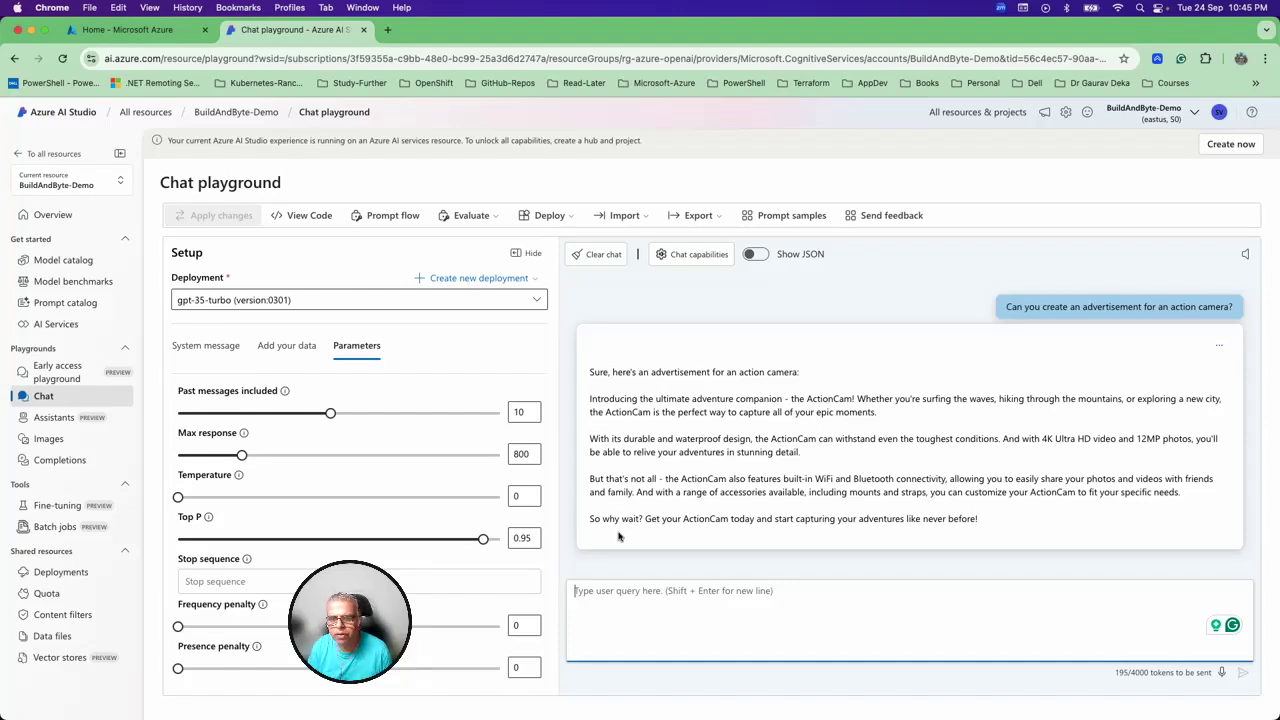
- Clear the chat history and resubmit "Can you create an advertisement for an action camera?" at temperature 0
click(603, 255)
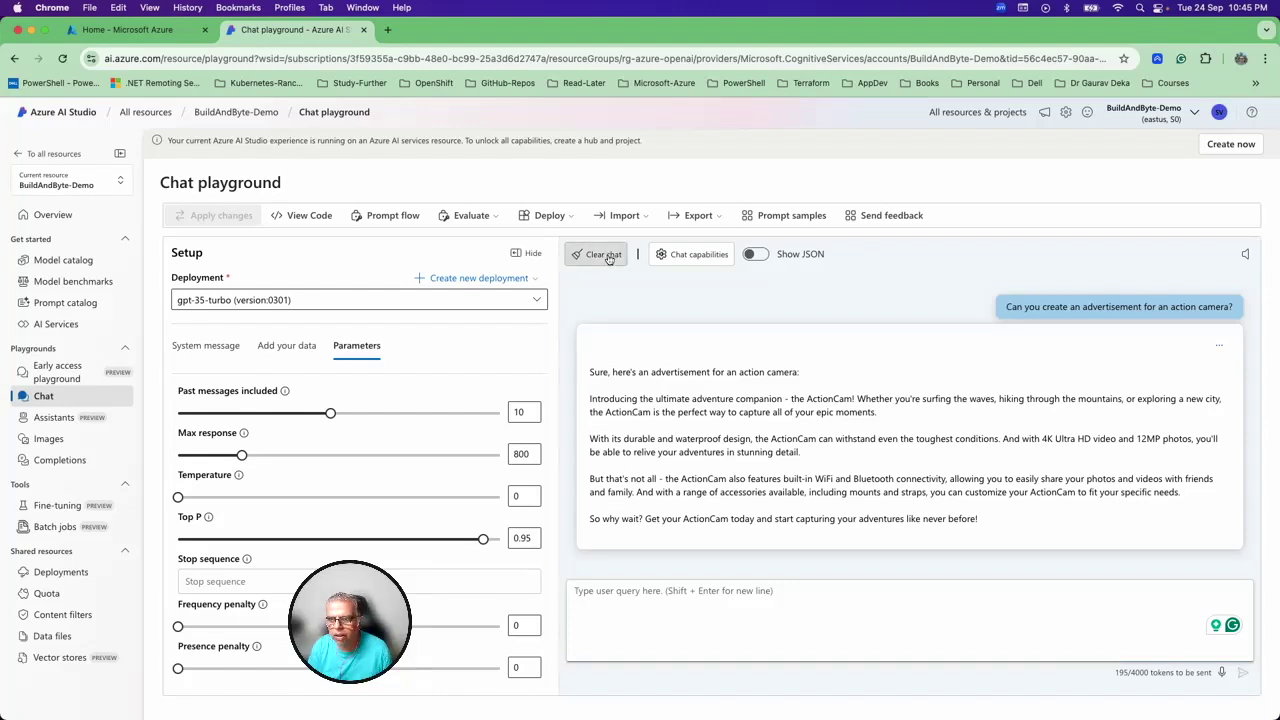
click(622, 458)
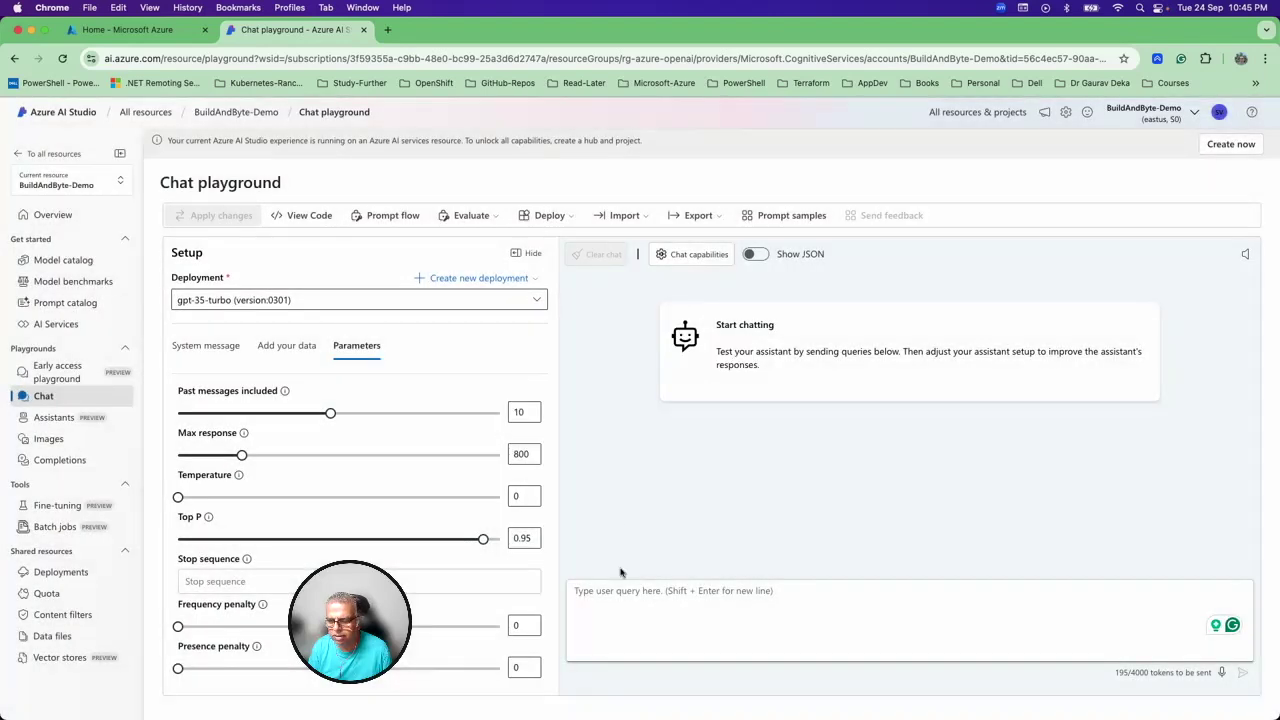
click(605, 588)
key(super+v)
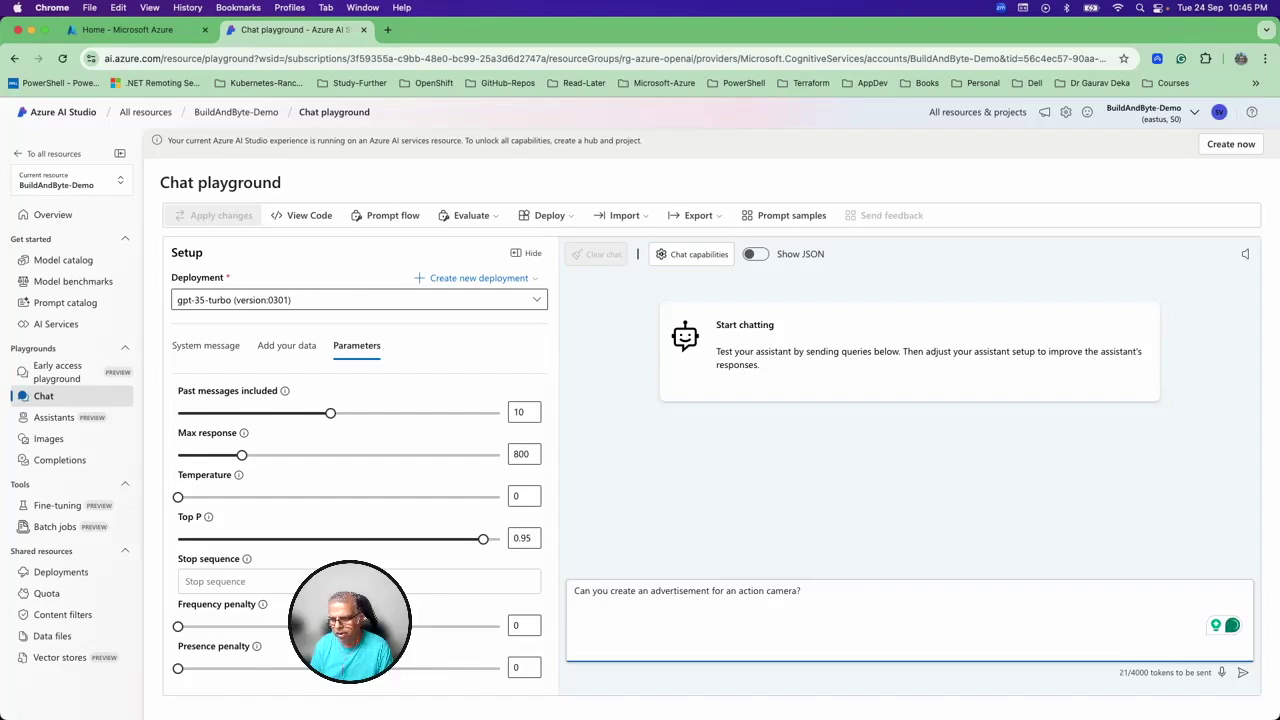
key(Return)
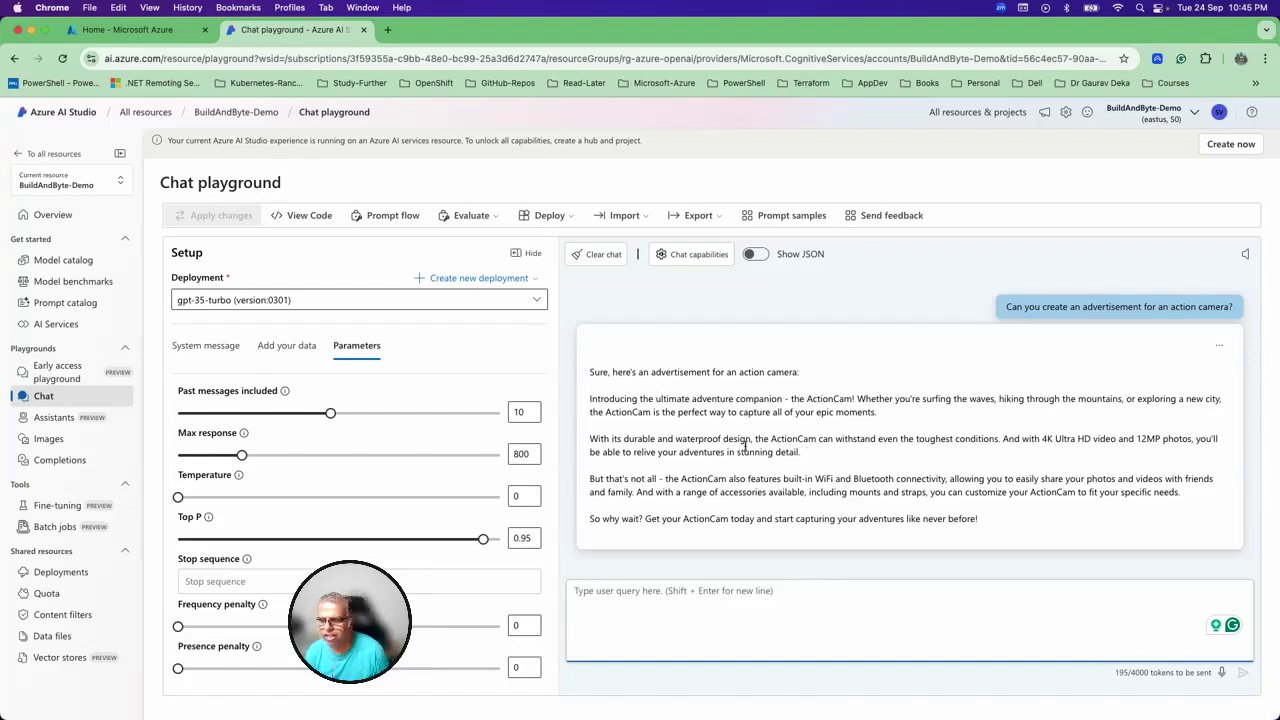
- Examine the wording of each paragraph in the ActionCam advertisement generated at temperature 0
drag(1013, 438, 1191, 446)
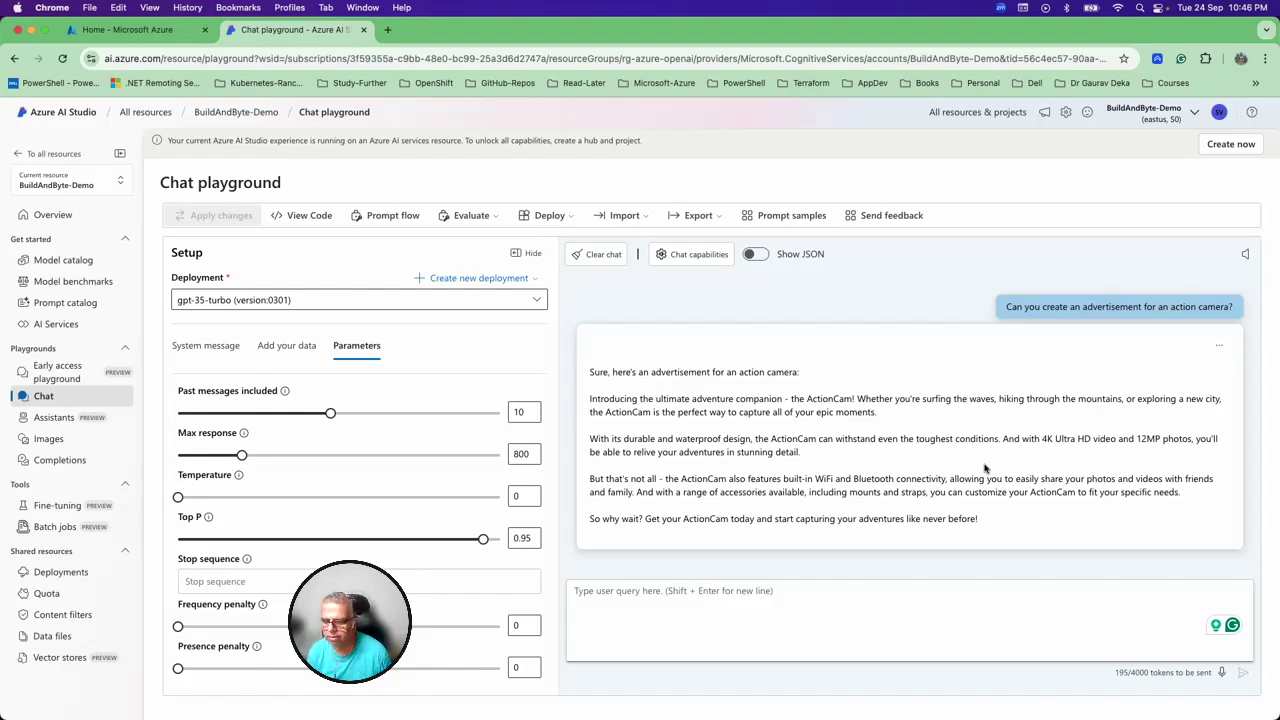
click(679, 595)
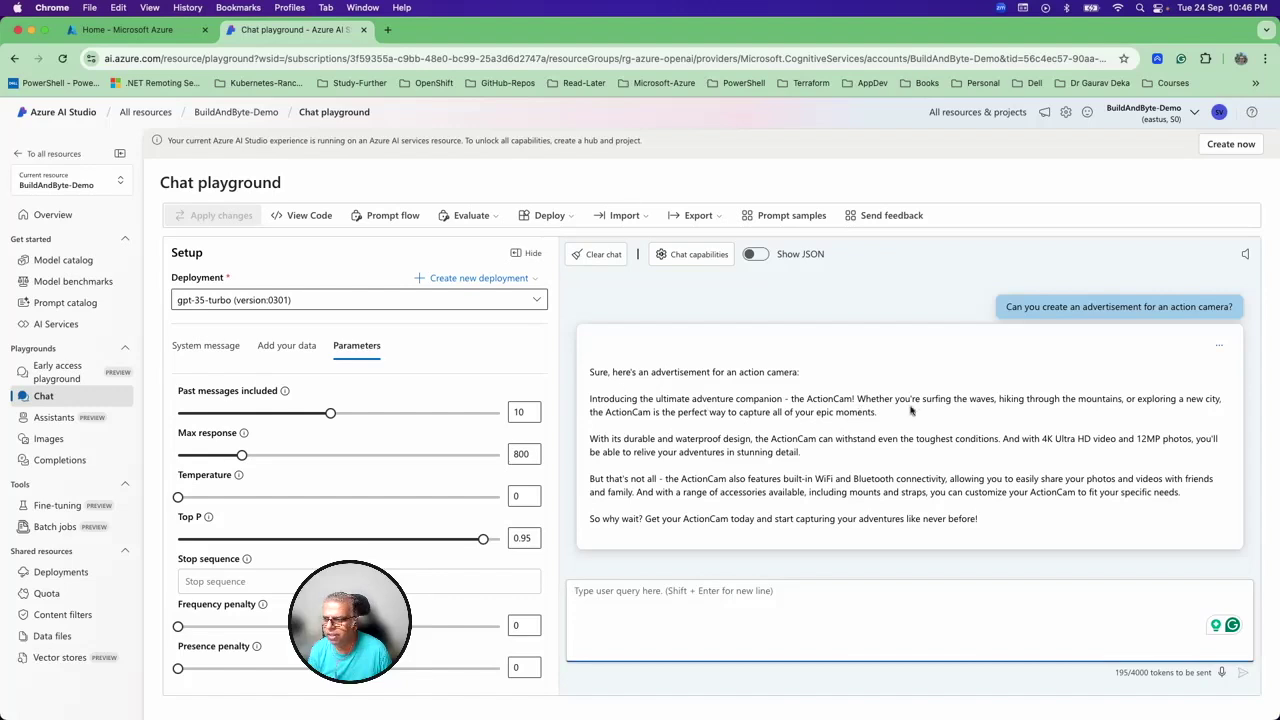
drag(829, 399, 1160, 403)
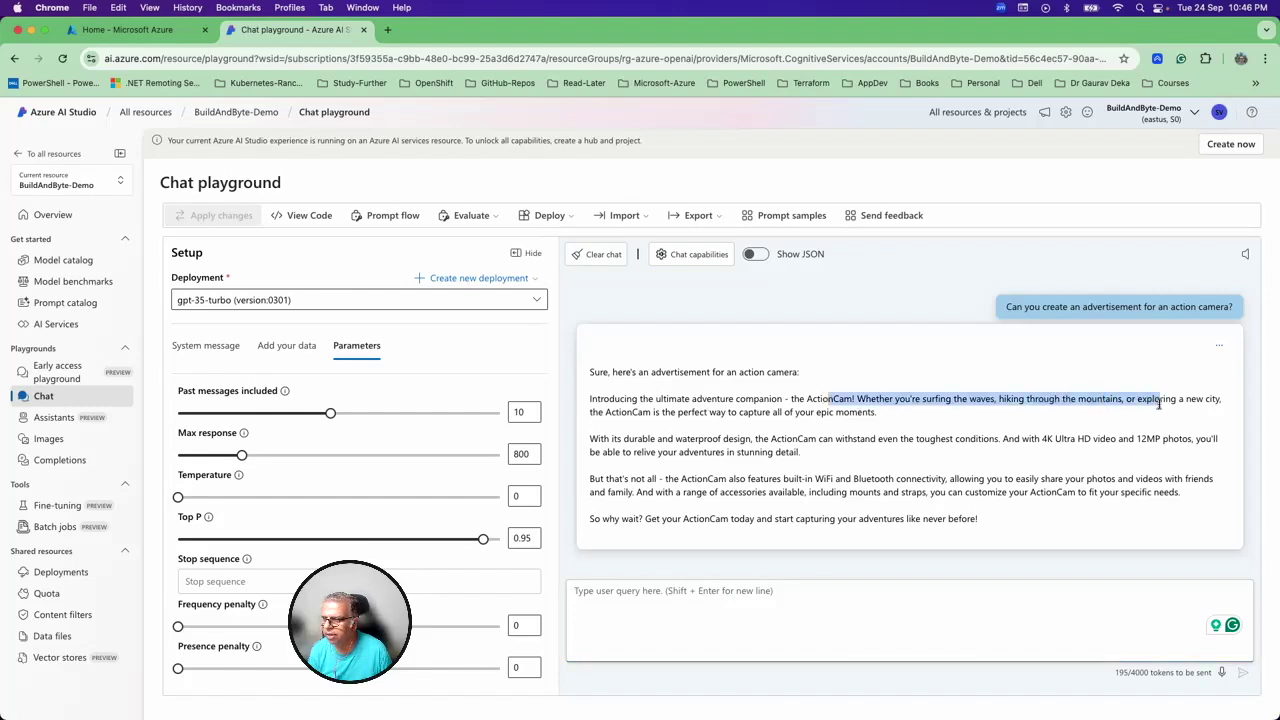
drag(1000, 439, 1193, 440)
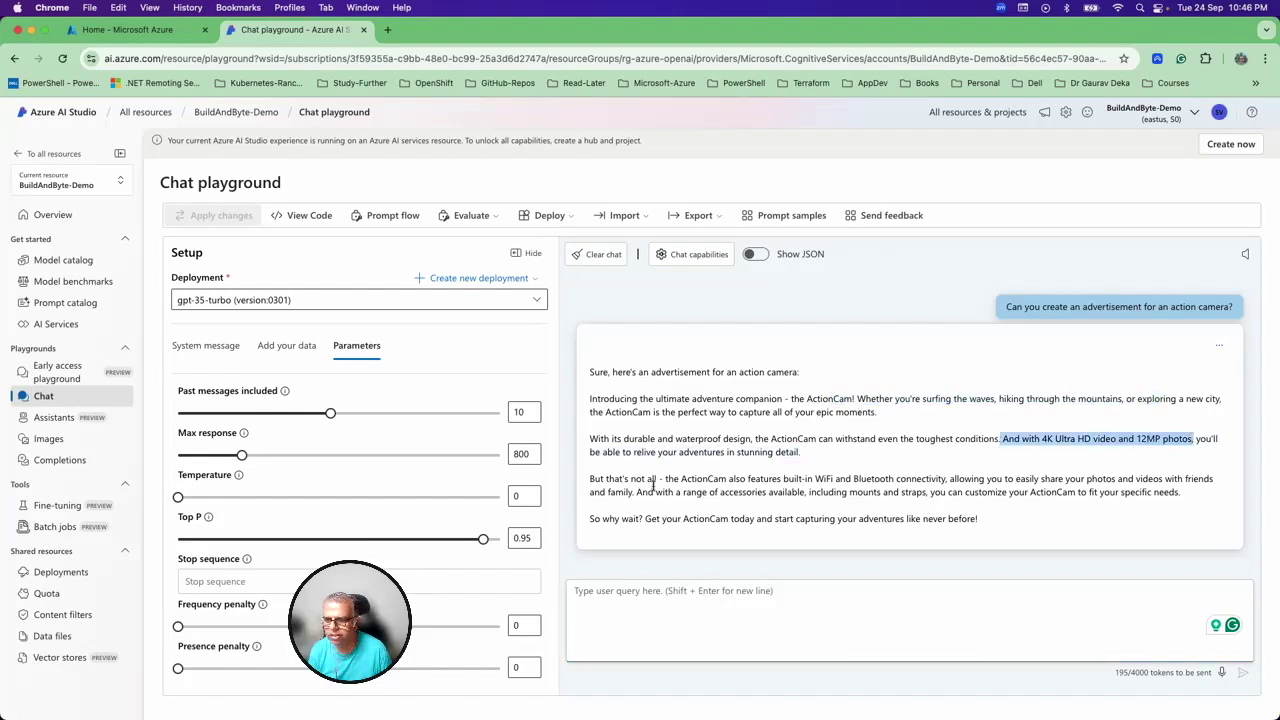
drag(648, 479, 1109, 492)
drag(645, 519, 727, 519)
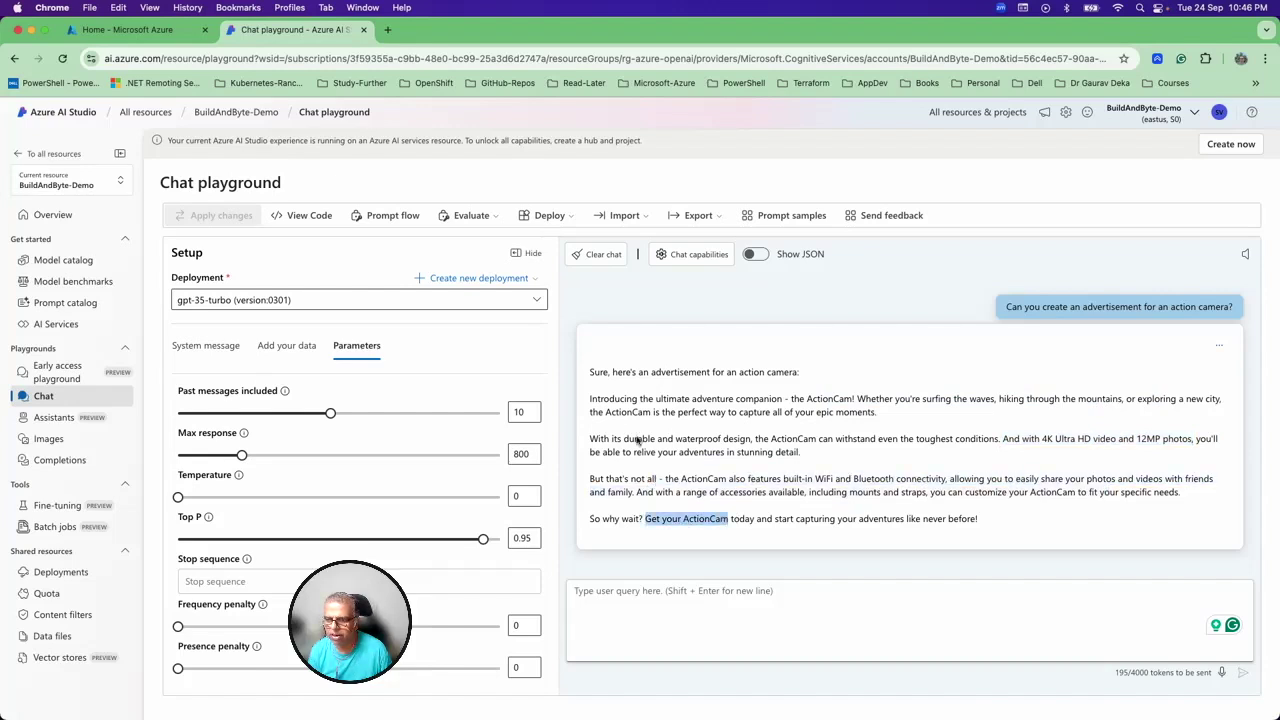
- Clear the conversation and send "Can you create an advertisement for an action camera?" once more with Temperature at 0
click(585, 256)
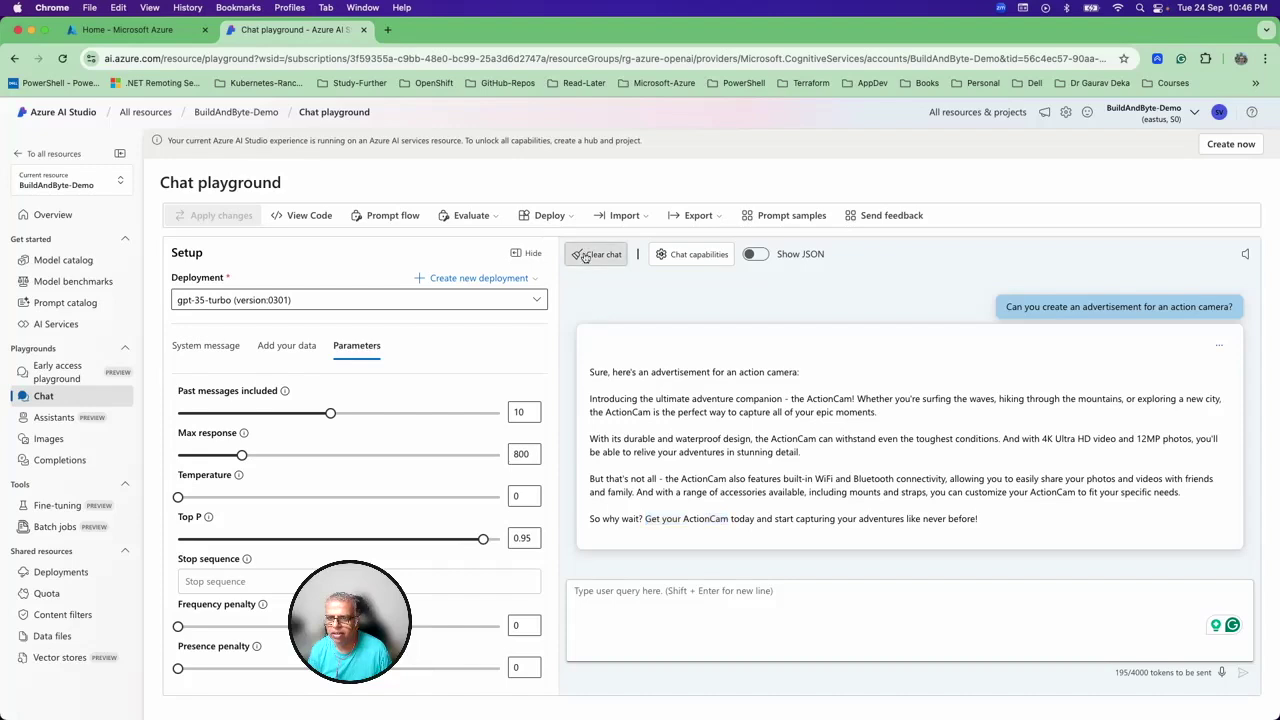
click(634, 451)
click(608, 593)
text(Can you create an advertisement for an action camera?)
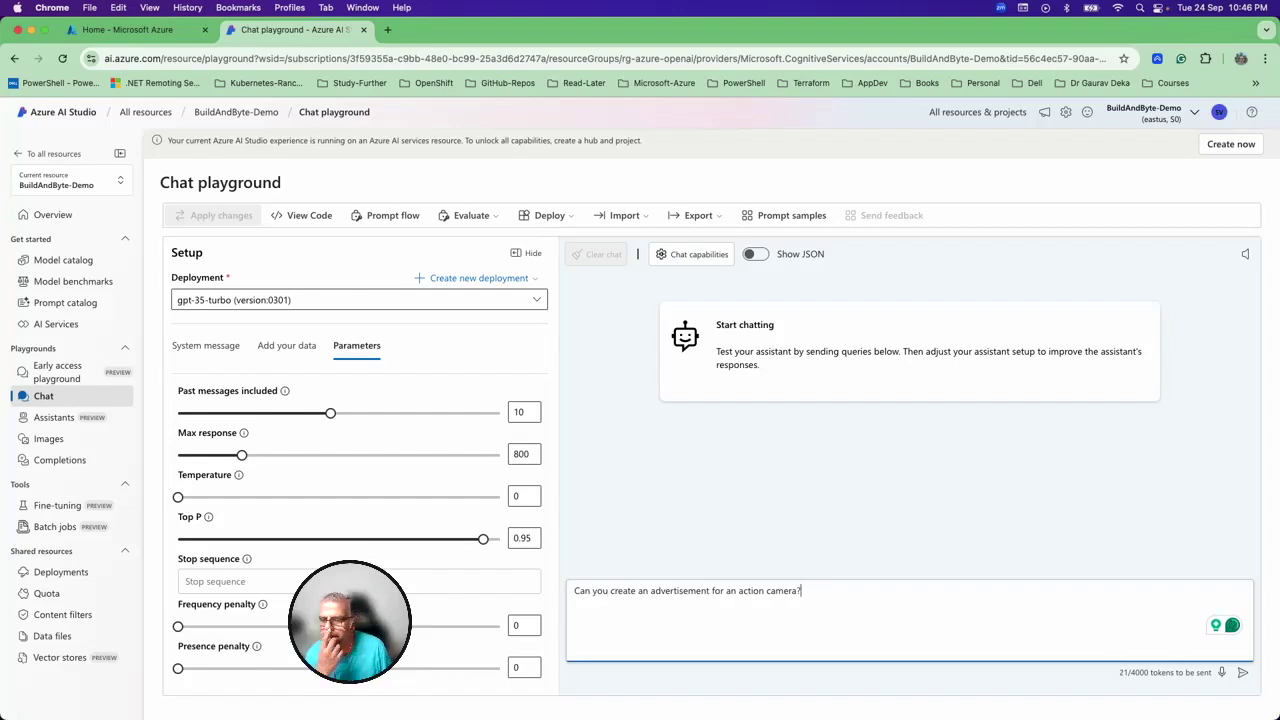
key(Return)
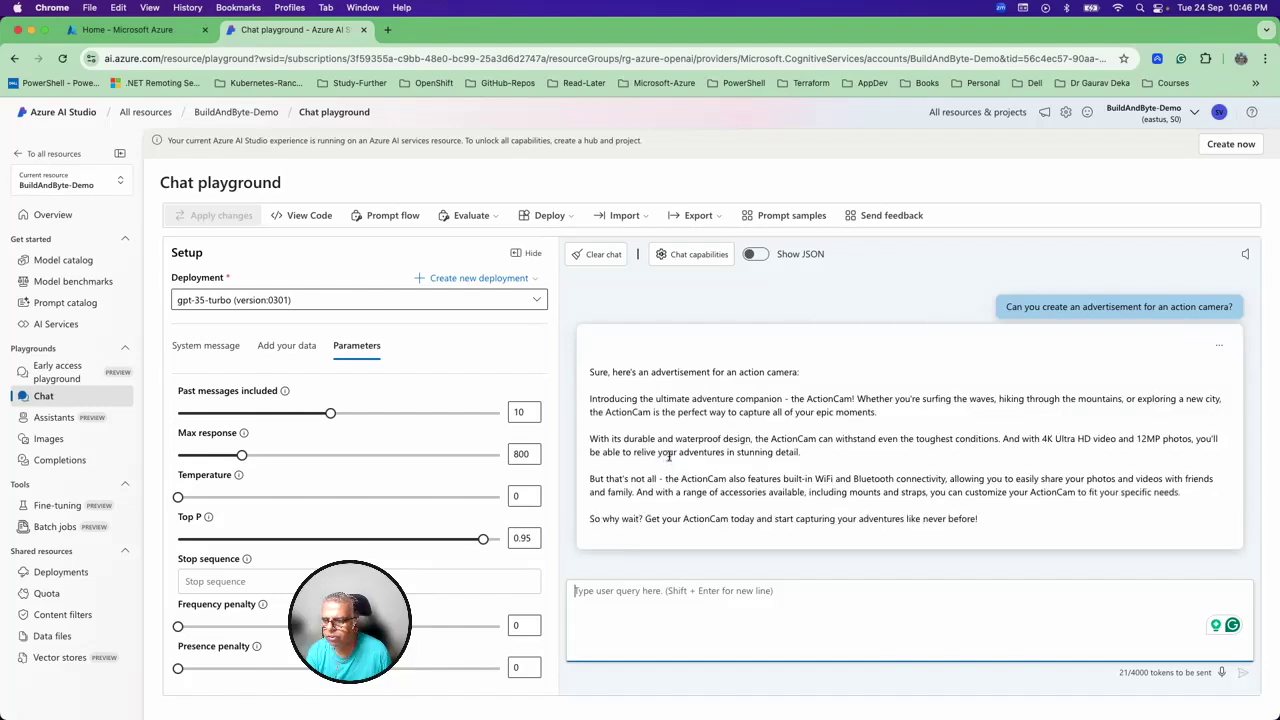
- Check the repeated response's phrases on video and photo quality, wireless connectivity and the closing call to action
drag(1057, 438, 1170, 440)
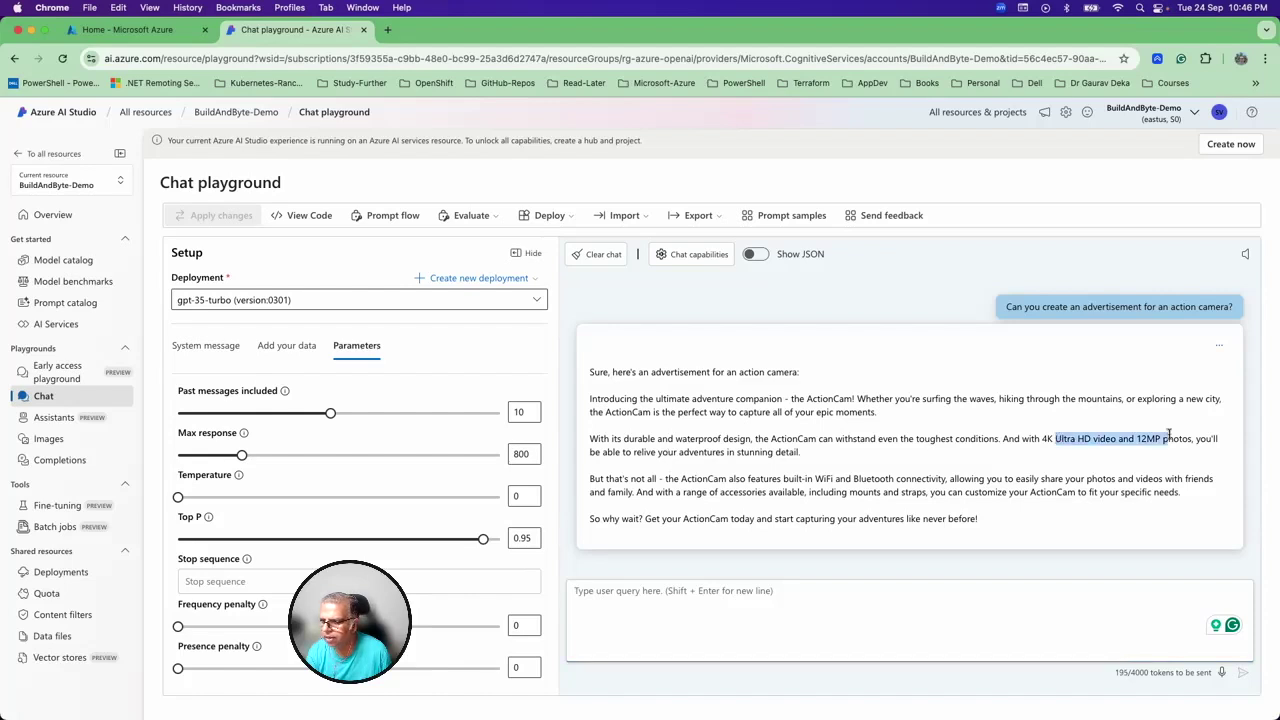
drag(713, 479, 937, 479)
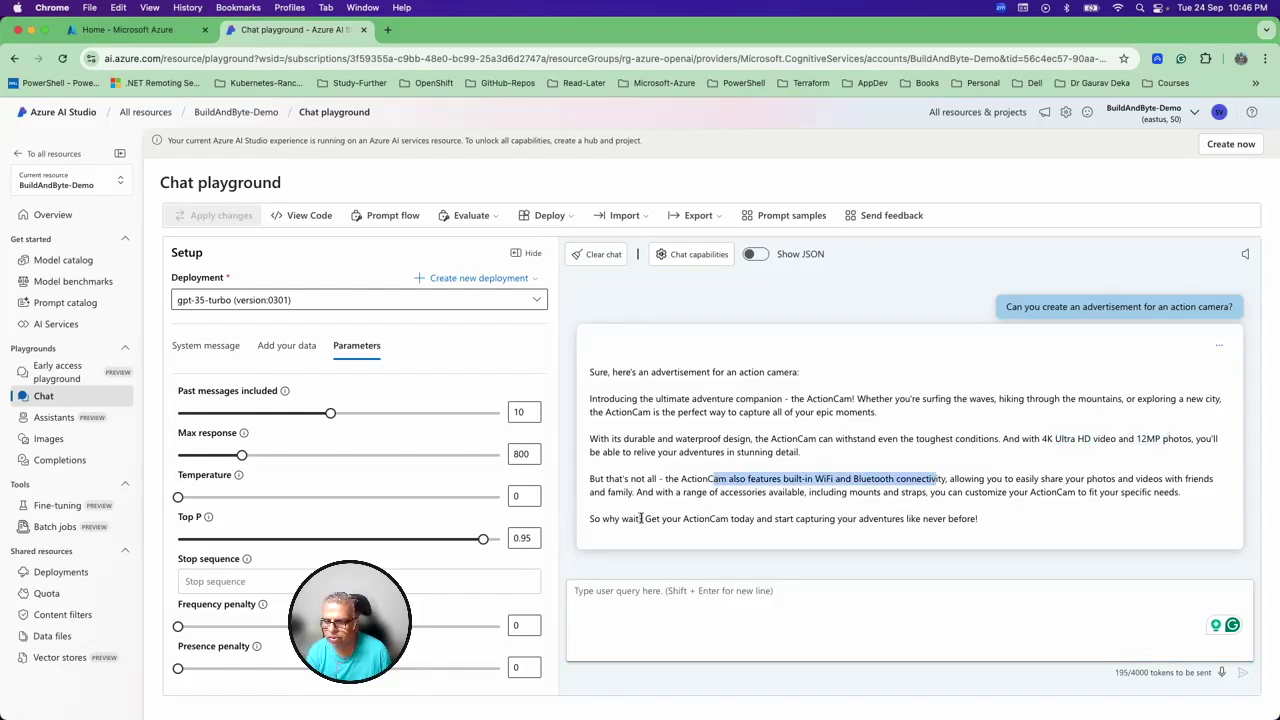
drag(644, 518, 729, 518)
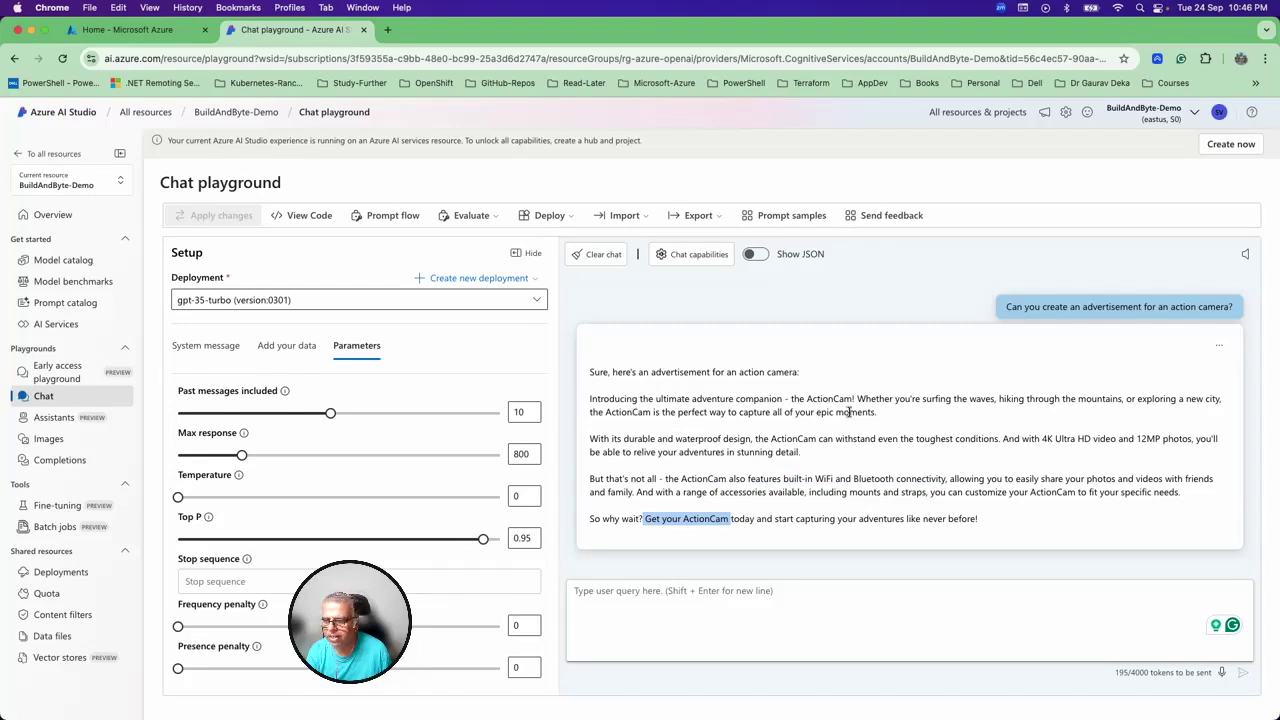
click(717, 474)
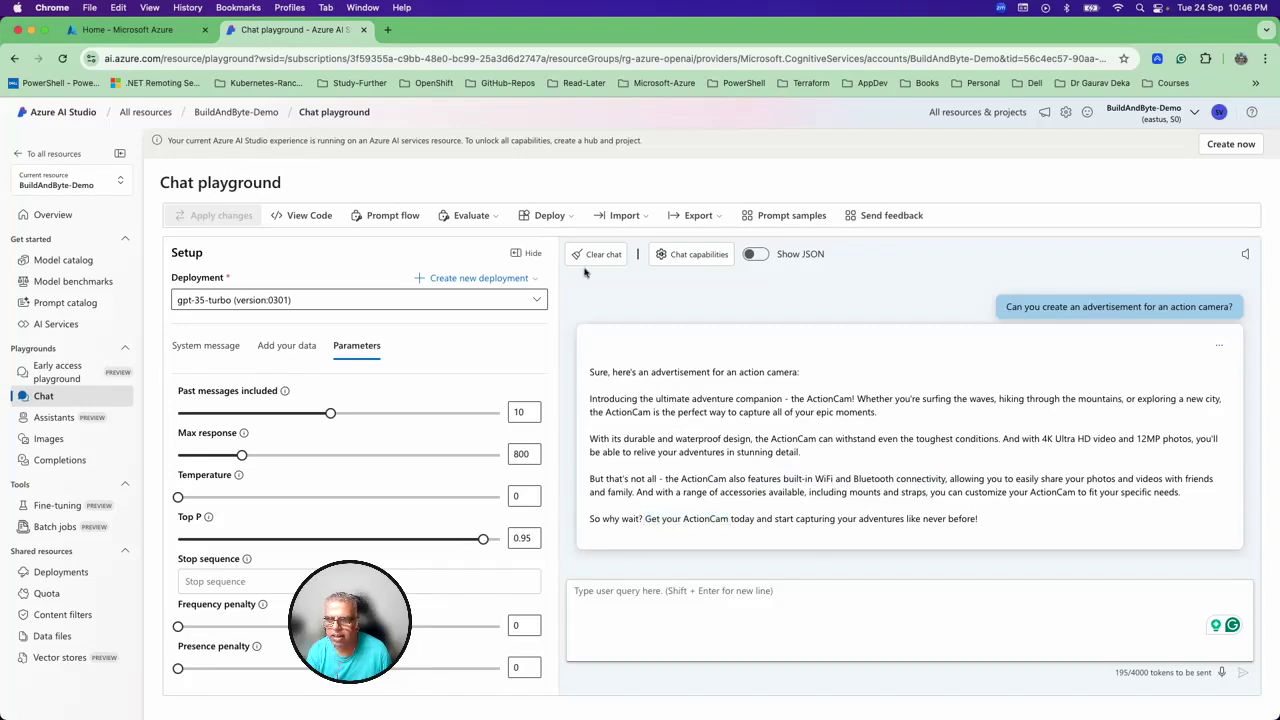
- Clear the chat history and raise the Temperature parameter to 0.85
click(589, 256)
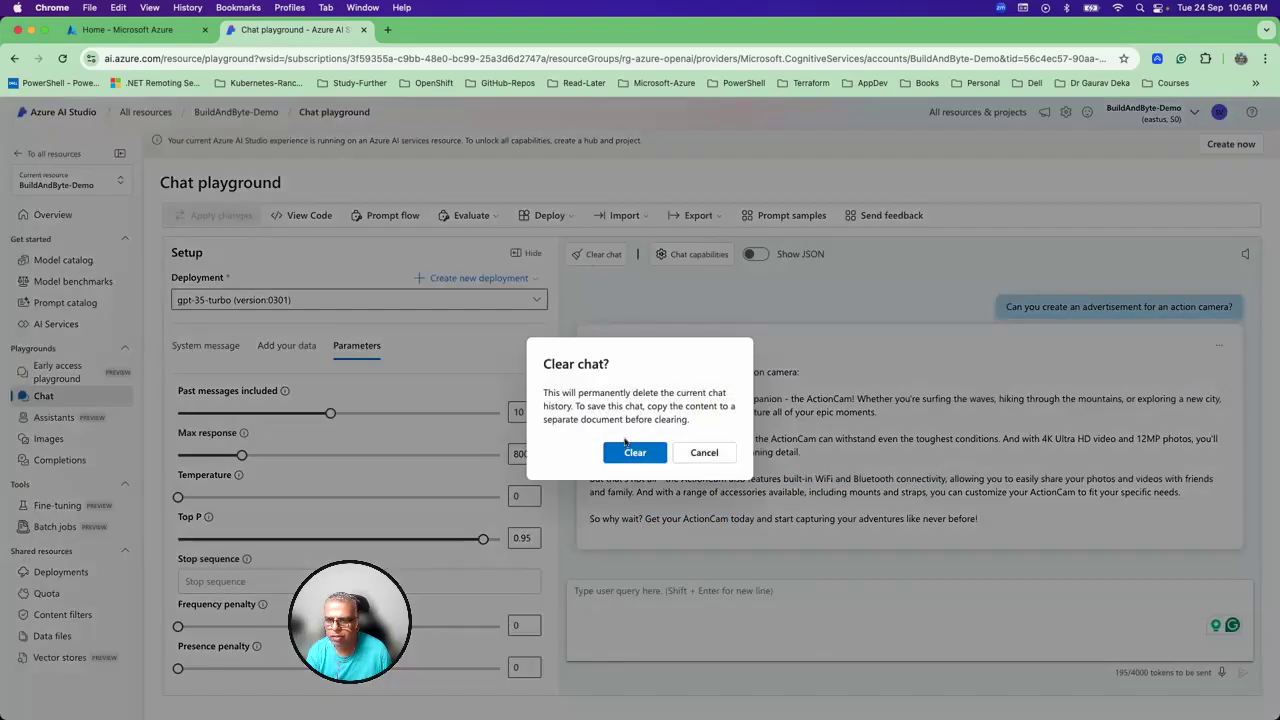
click(635, 450)
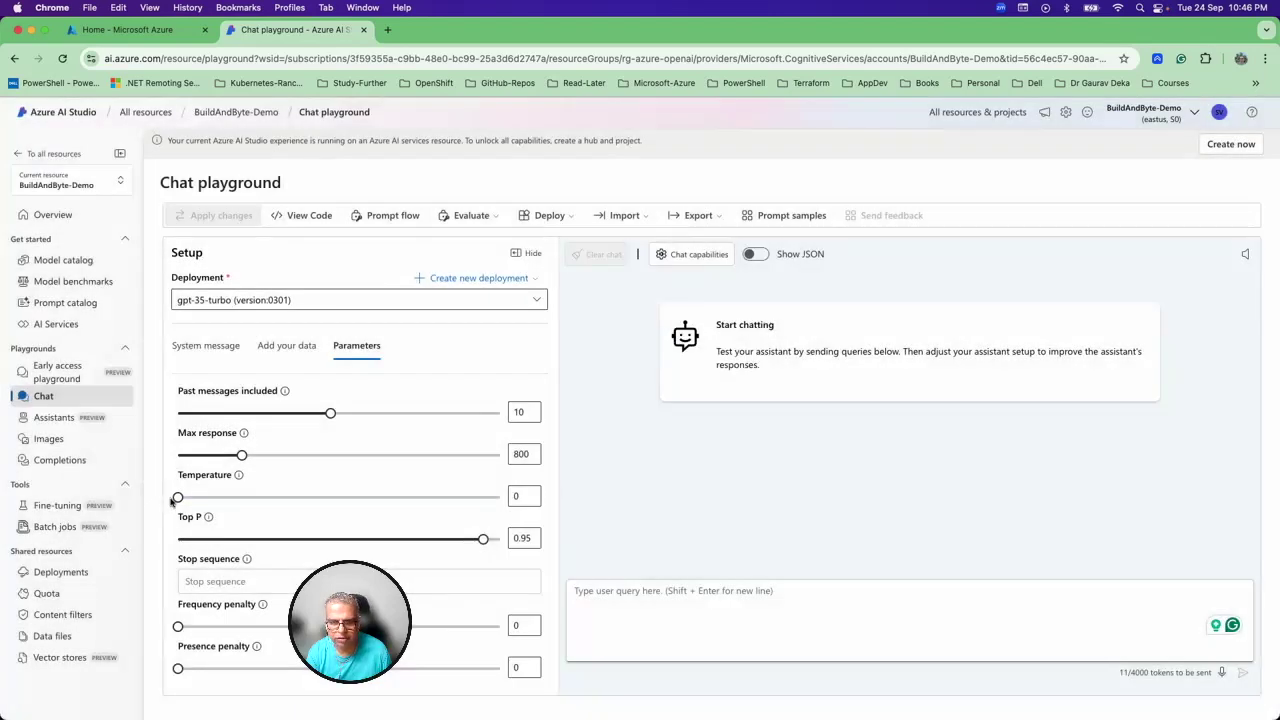
drag(178, 497, 448, 498)
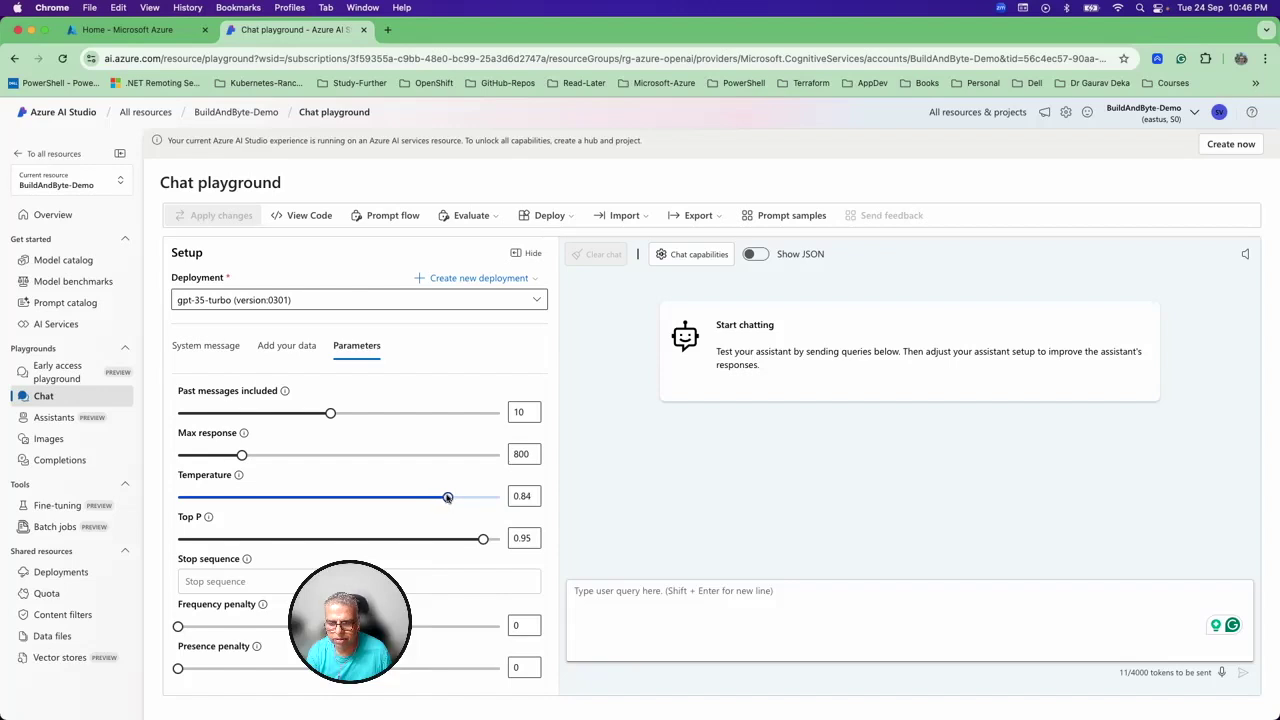
drag(448, 498, 451, 498)
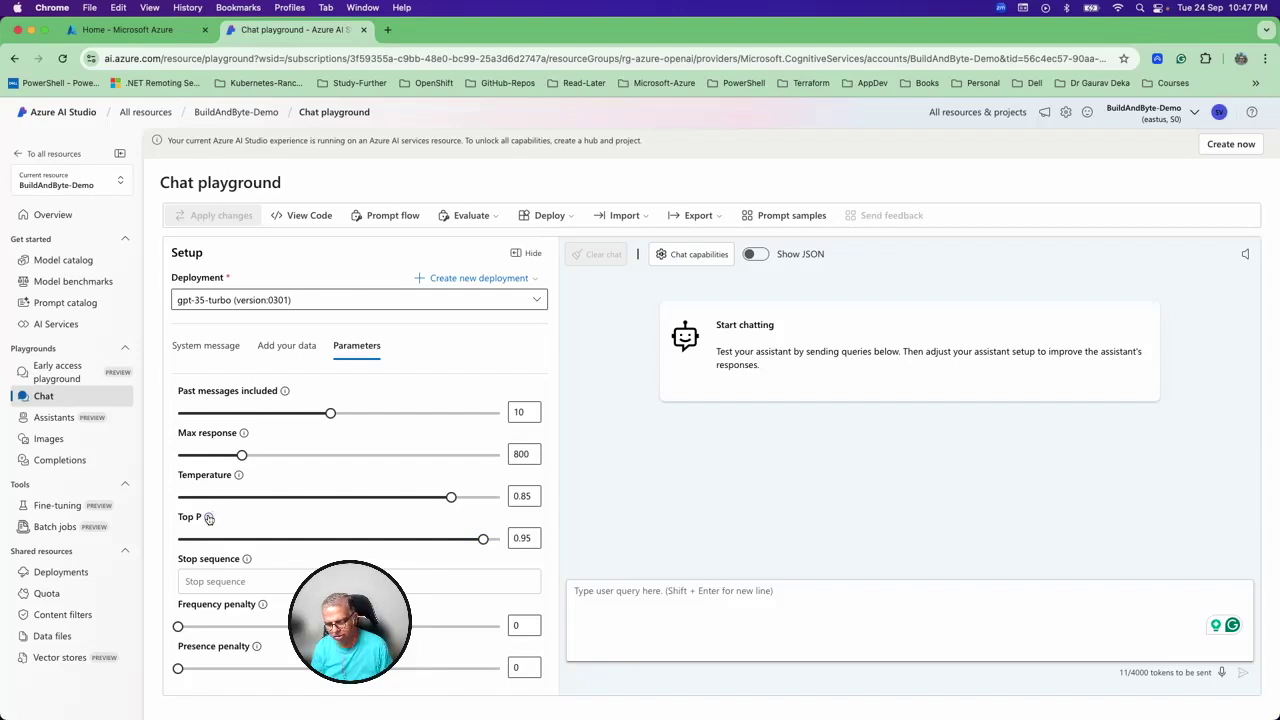
- Submit "Can you create an advertisement for an action camera?" with Temperature at 0.85
mouse_move(209, 518)
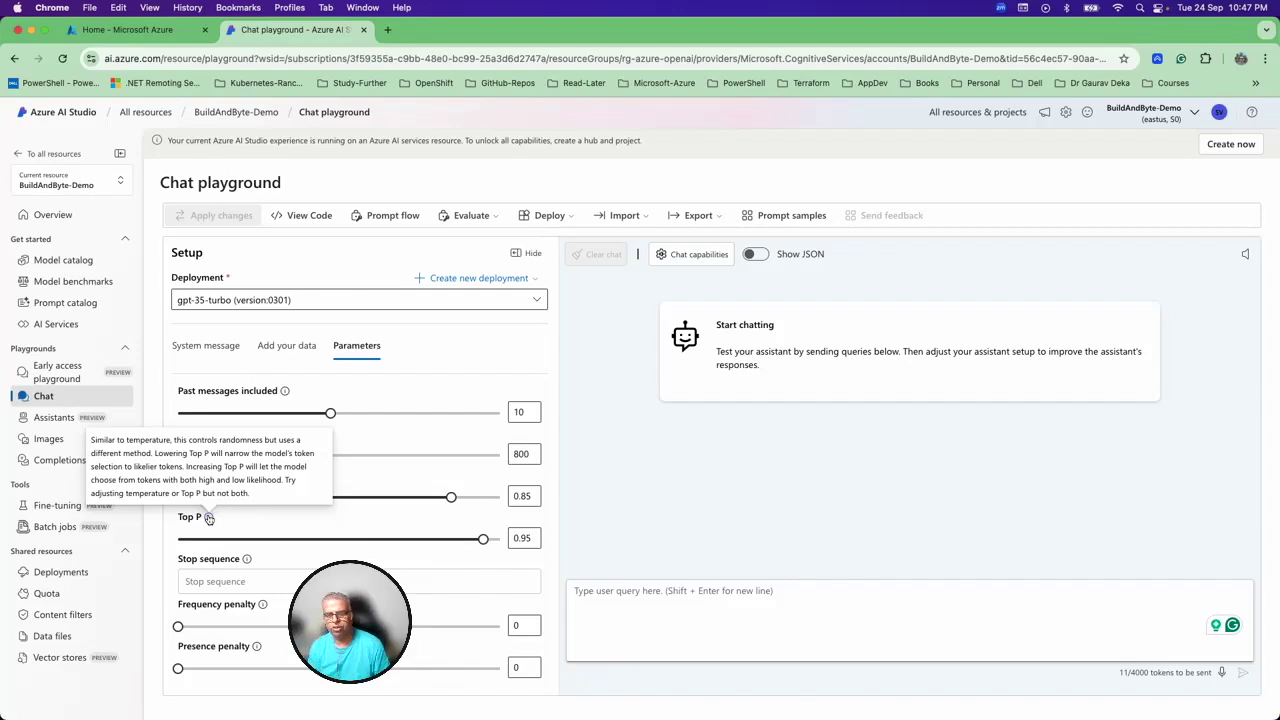
click(575, 595)
text(Can you create an advertisement for an action camera?)
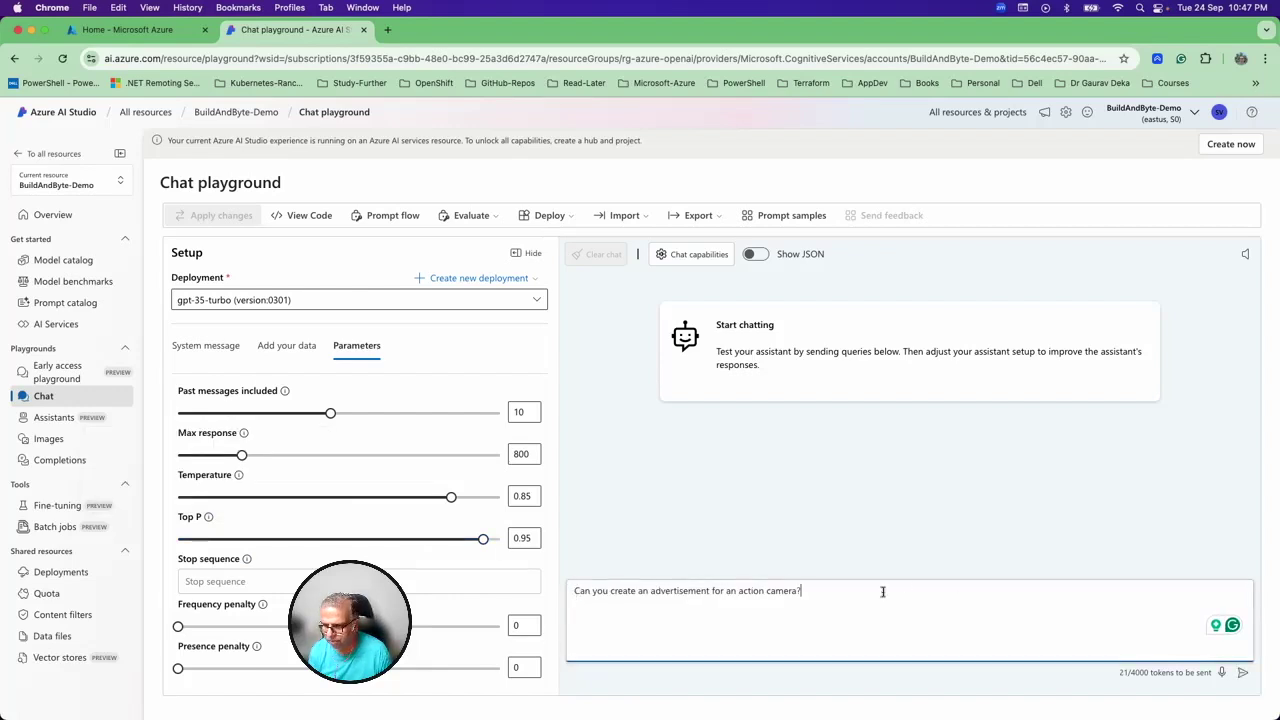
key(Return)
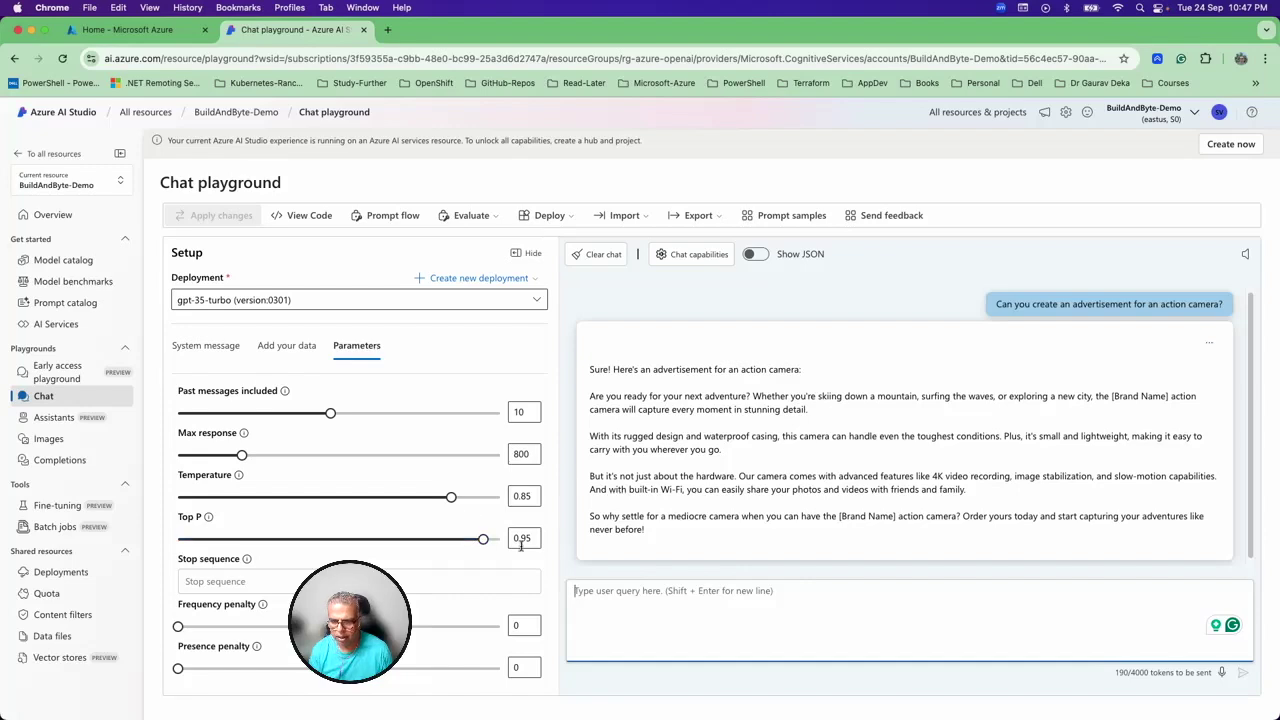
- Clear the chat history and resubmit "Can you create an advertisement for an action camera?" at temperature 0.85
click(603, 256)
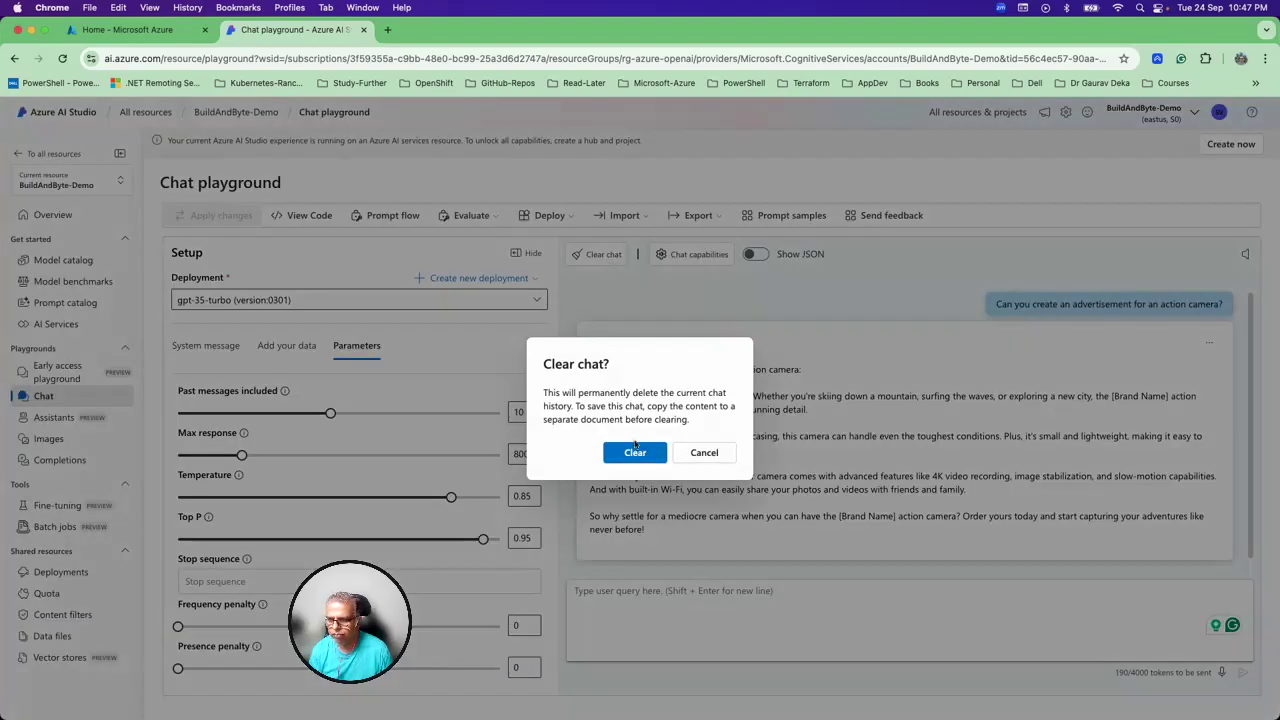
click(634, 451)
click(613, 591)
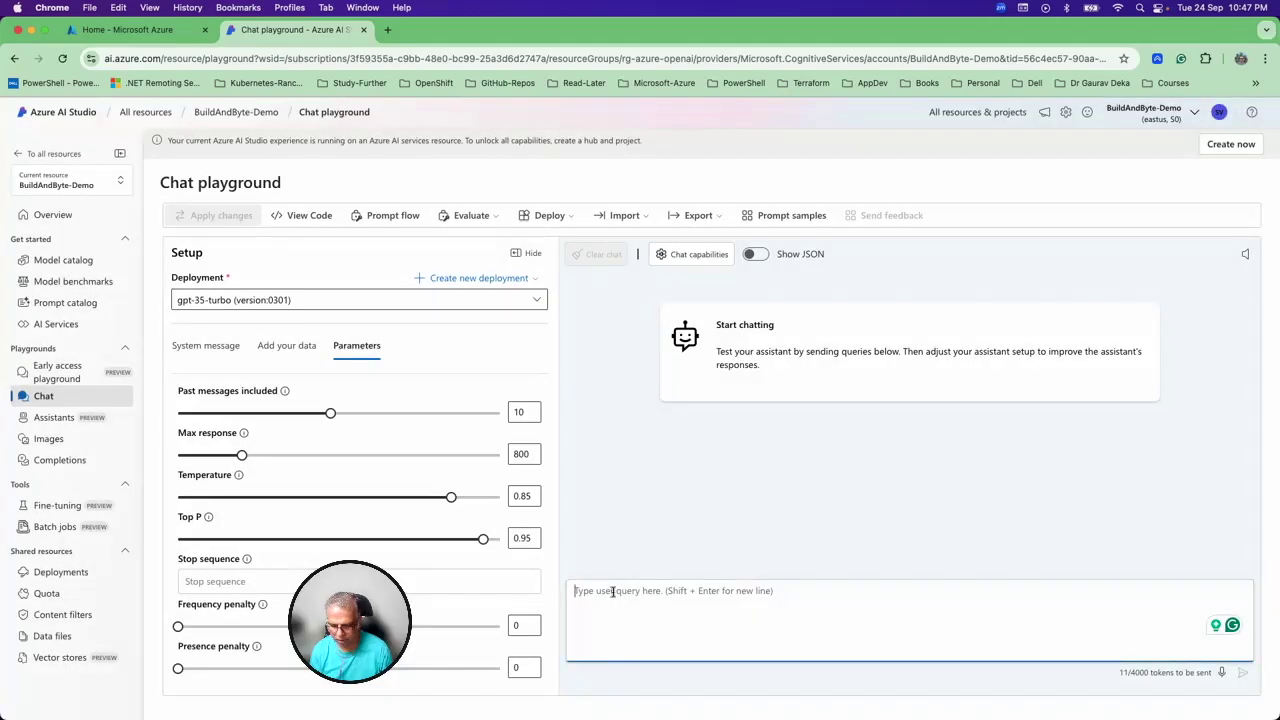
text(Can you create an advertisement for an action camera?)
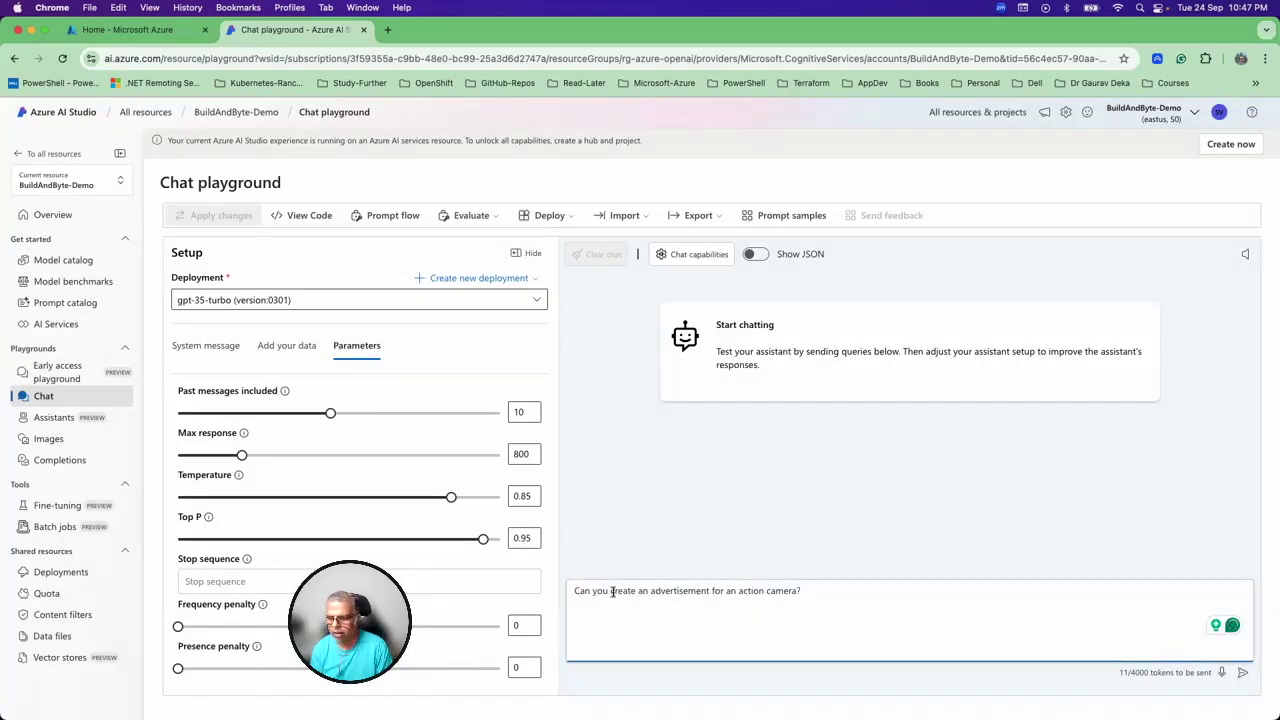
key(Return)
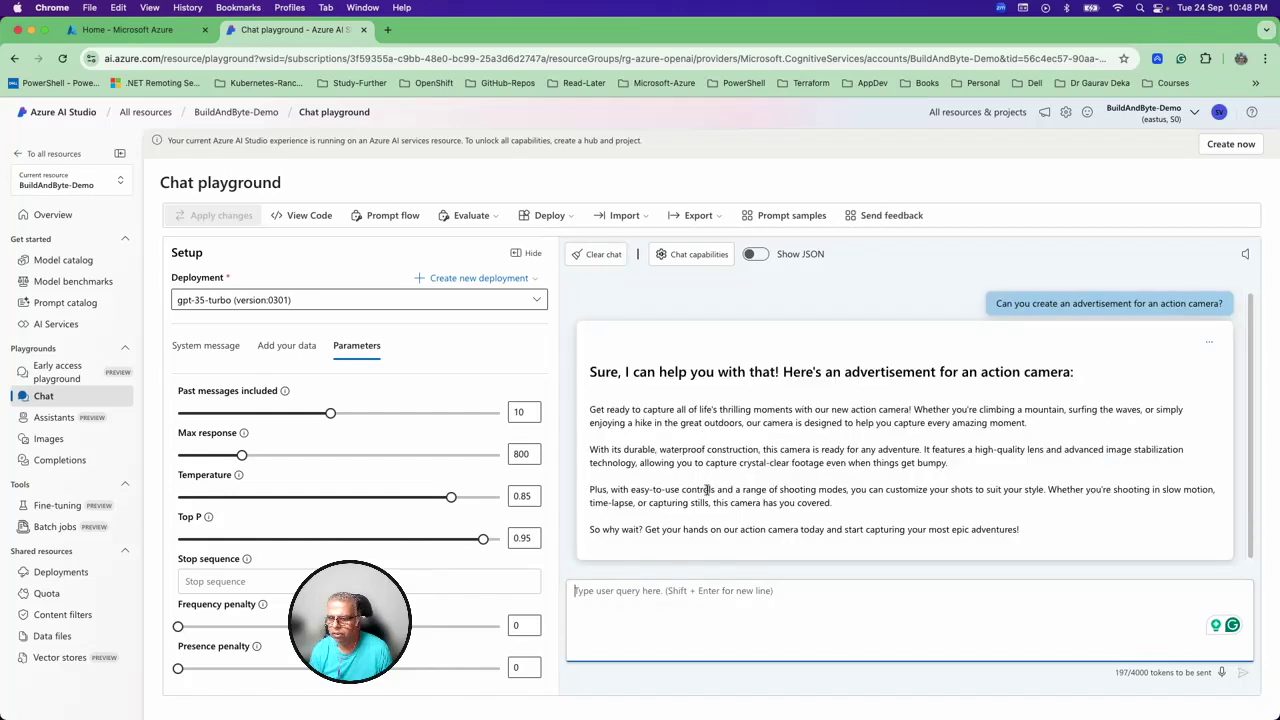
- Set the Top P parameter to 0 and clear the chat history
drag(483, 539, 176, 540)
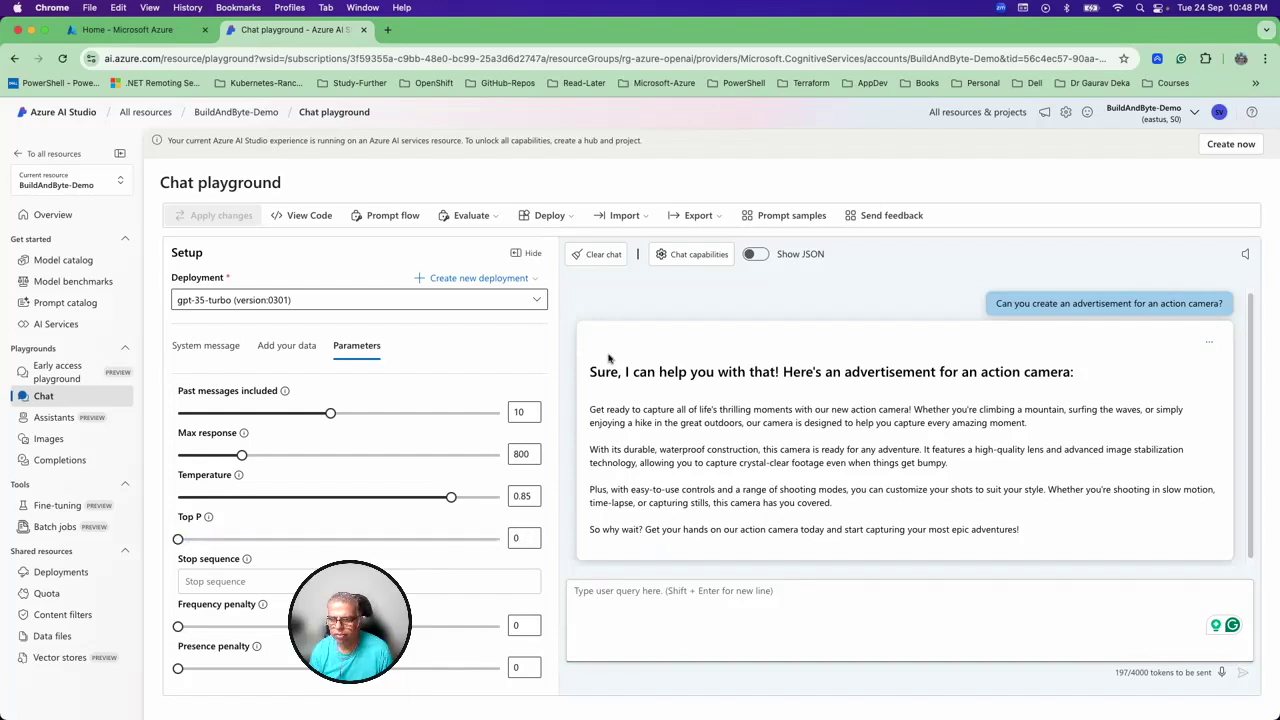
click(589, 256)
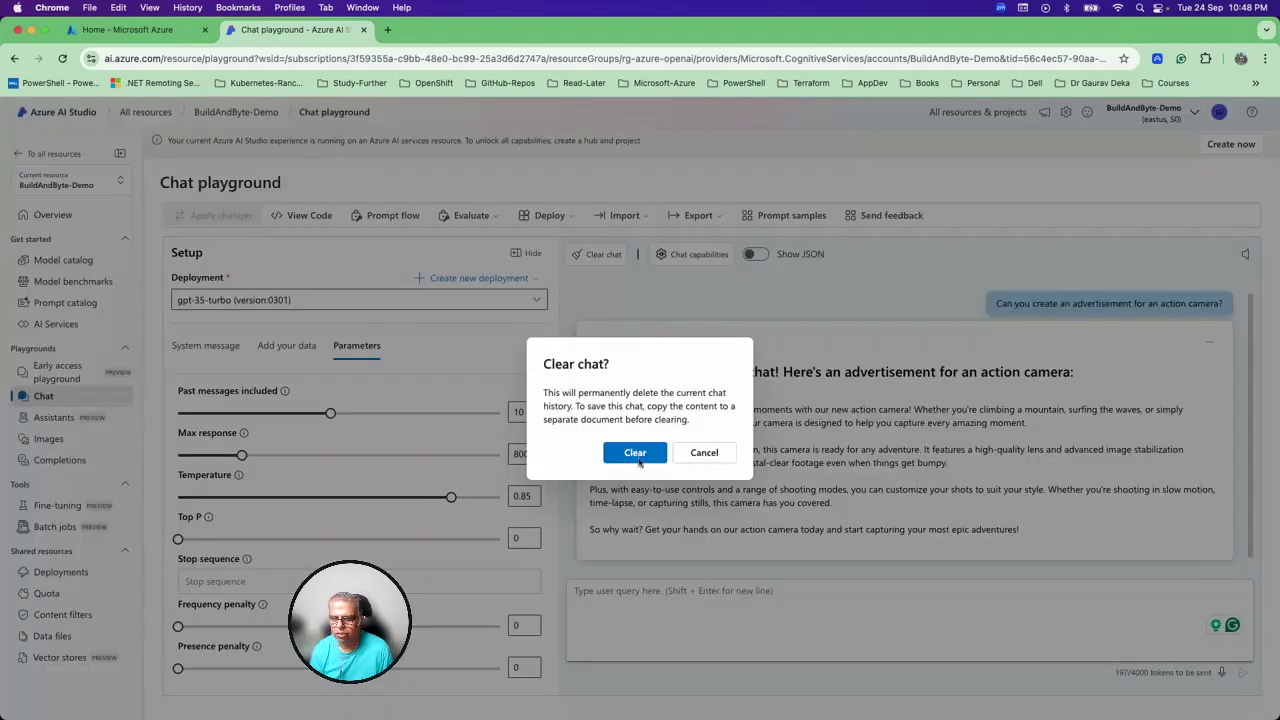
click(636, 455)
- Submit "Can you create an advertisement for an action camera?" with Top P at 0 and check the response's wording
click(643, 594)
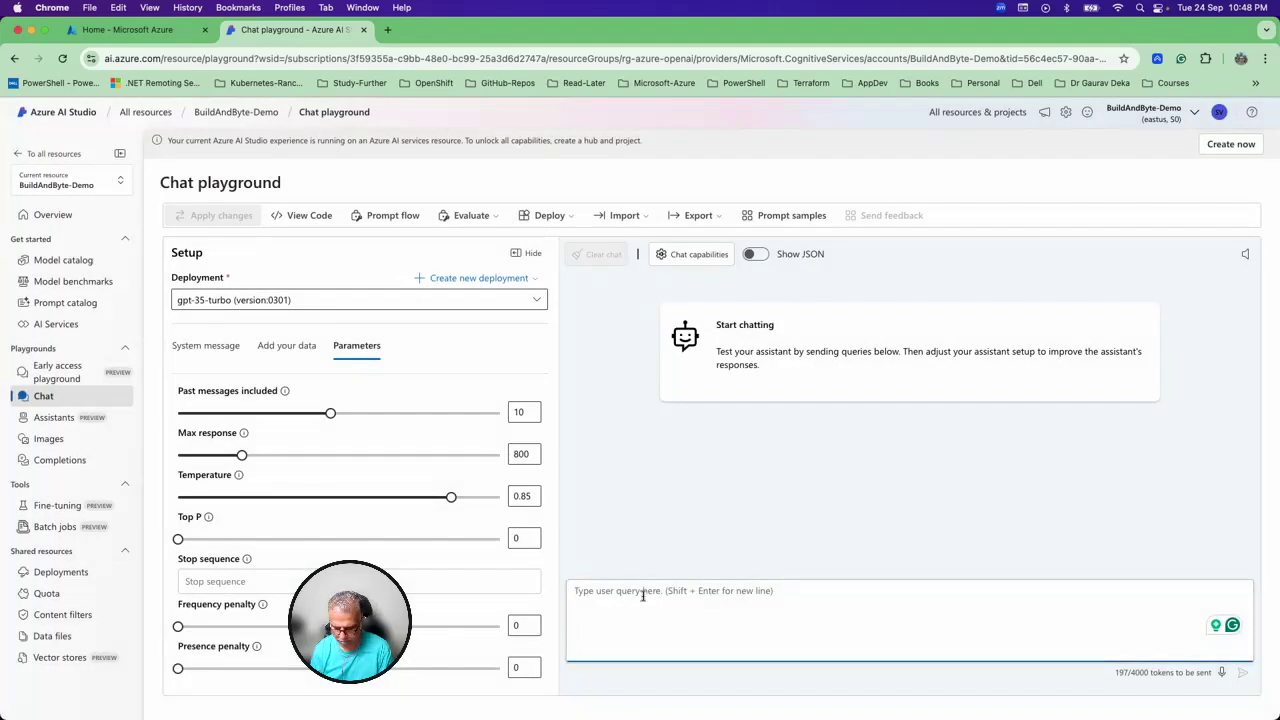
text(Can you create an advertisement for an action camera?)
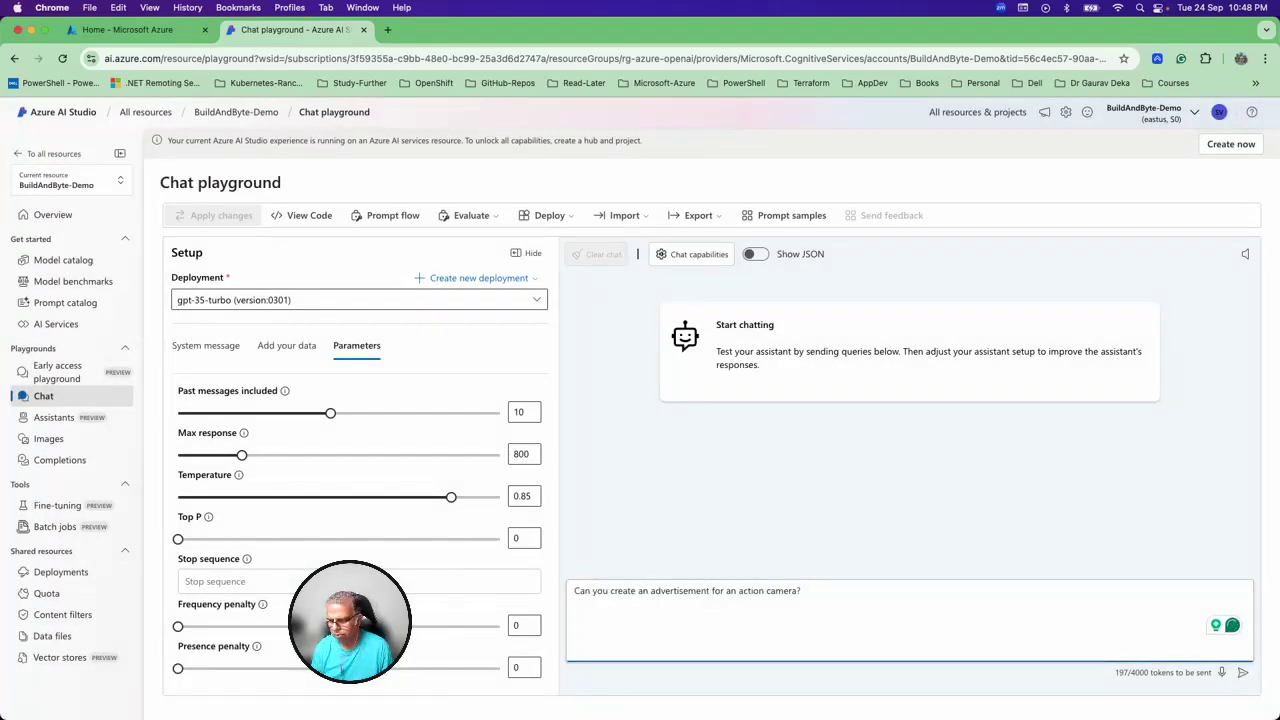
key(Return)
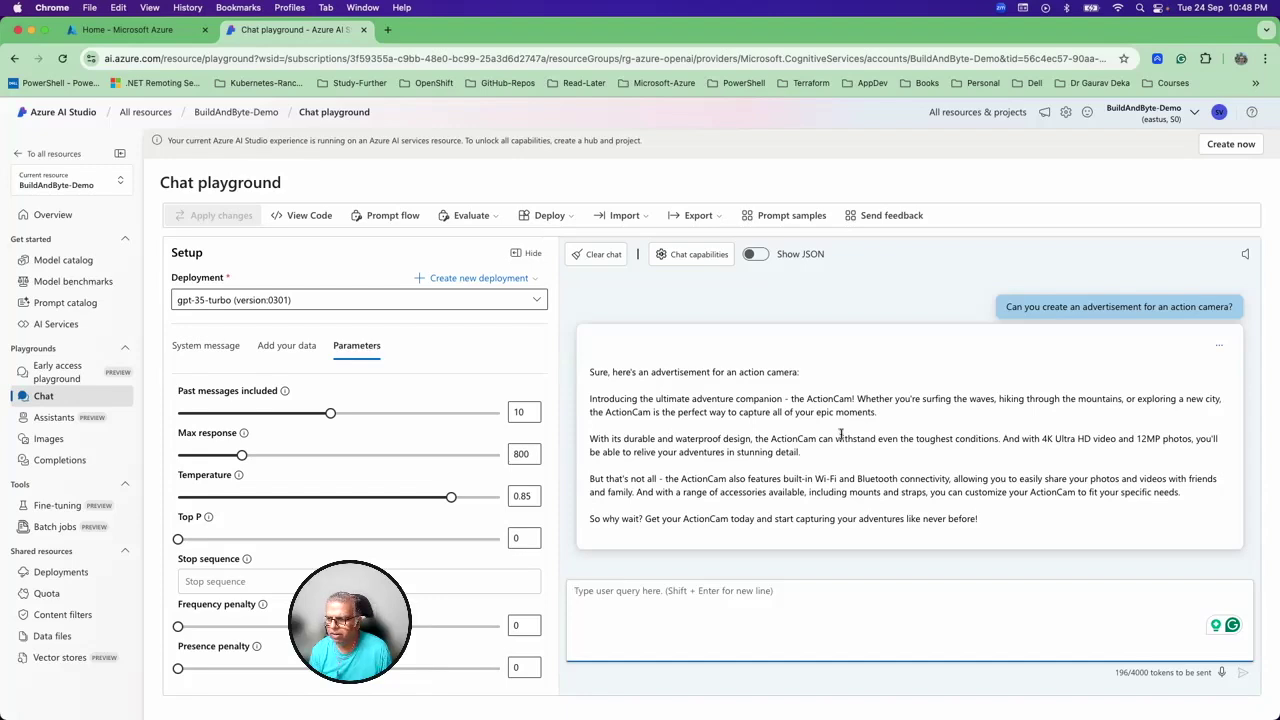
drag(901, 440, 1005, 450)
click(858, 484)
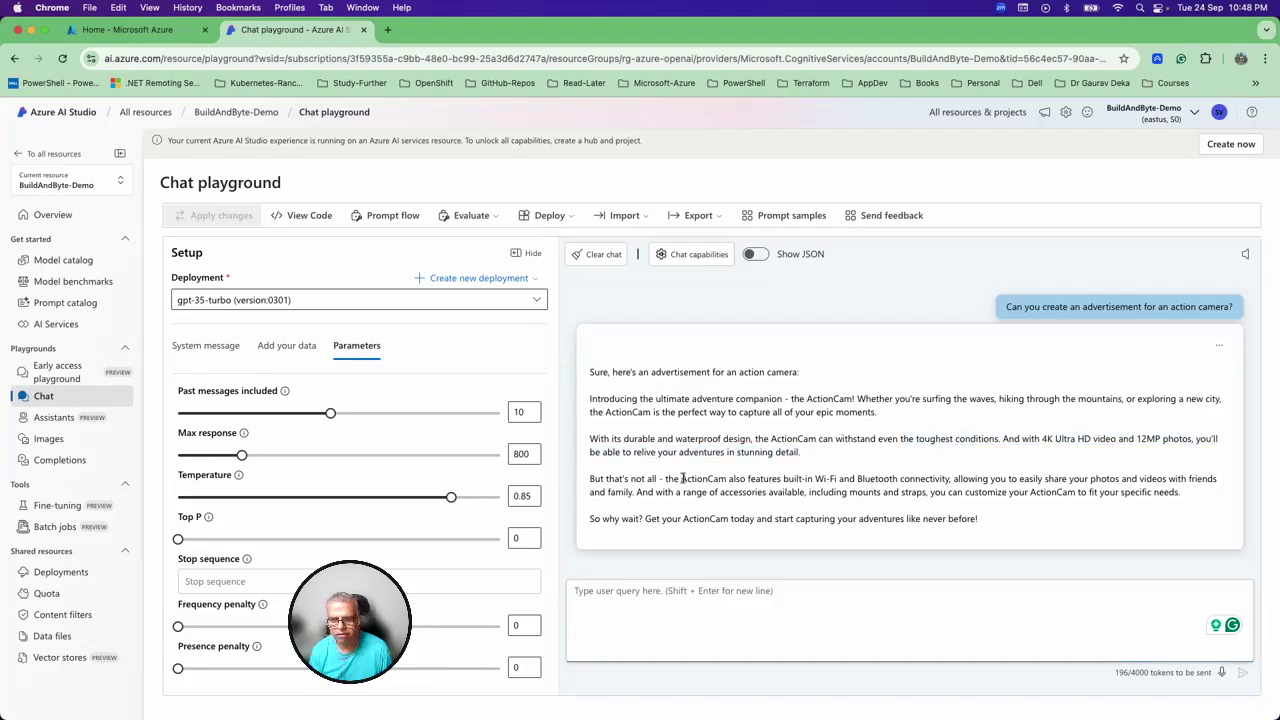
- Clear the chat history and resubmit "Can you create an advertisement for an action camera?" with Top P at 0
click(598, 256)
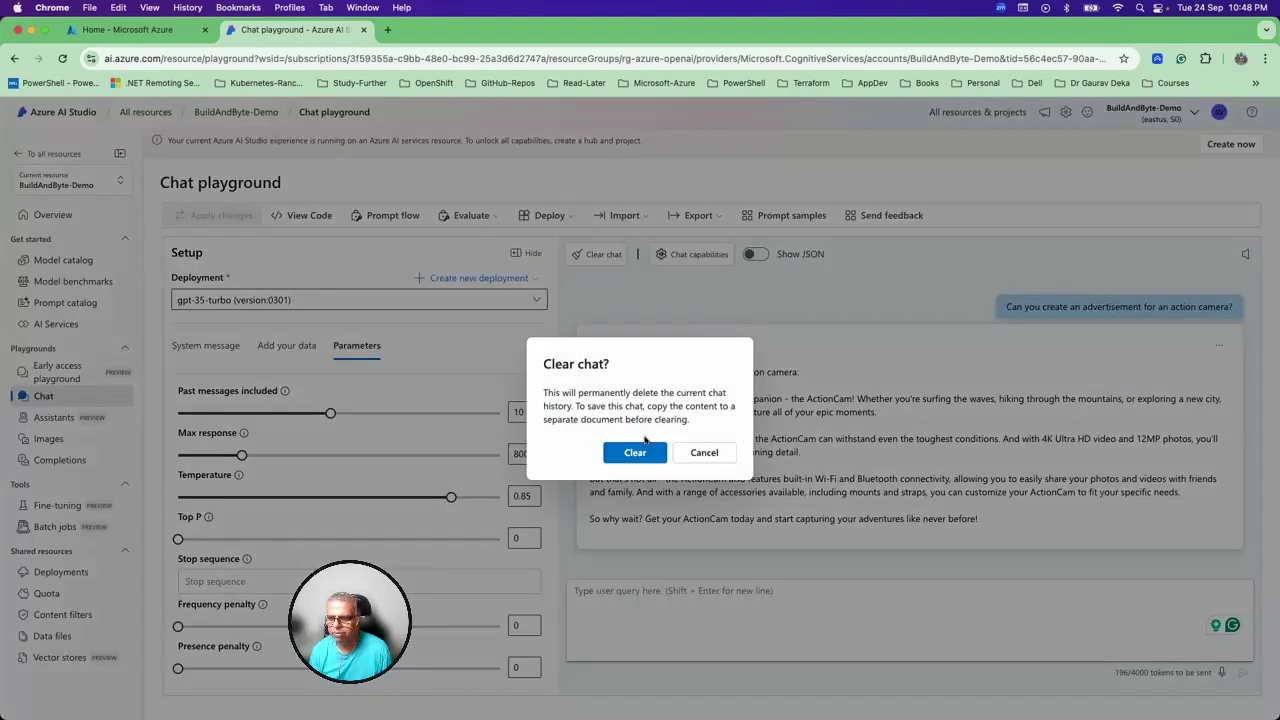
click(640, 453)
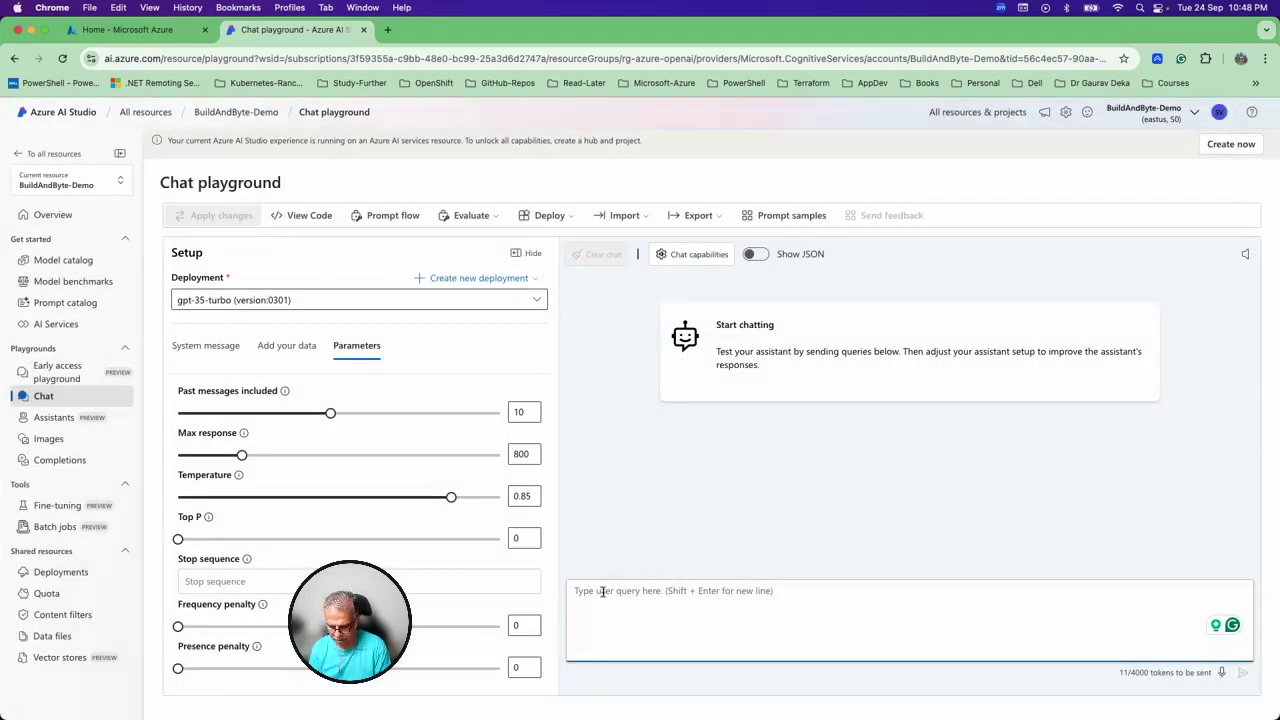
text(Can you create an advertisement for an action camera?)
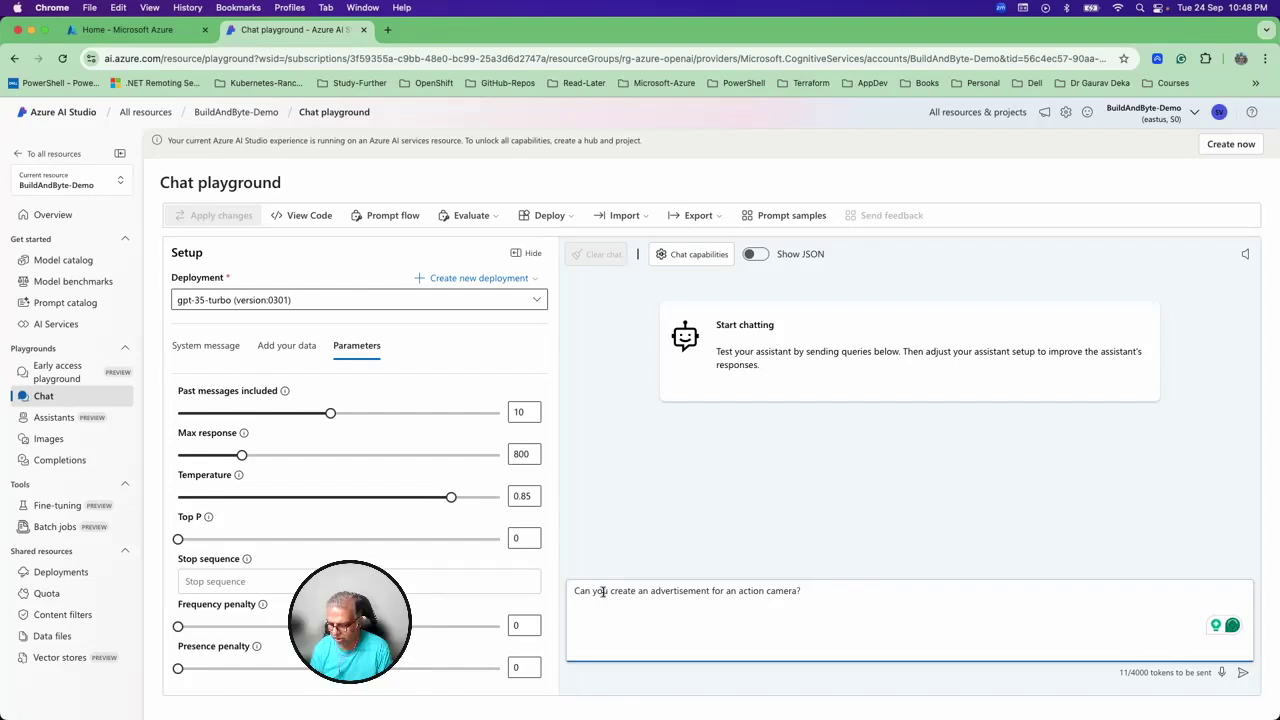
key(Return)
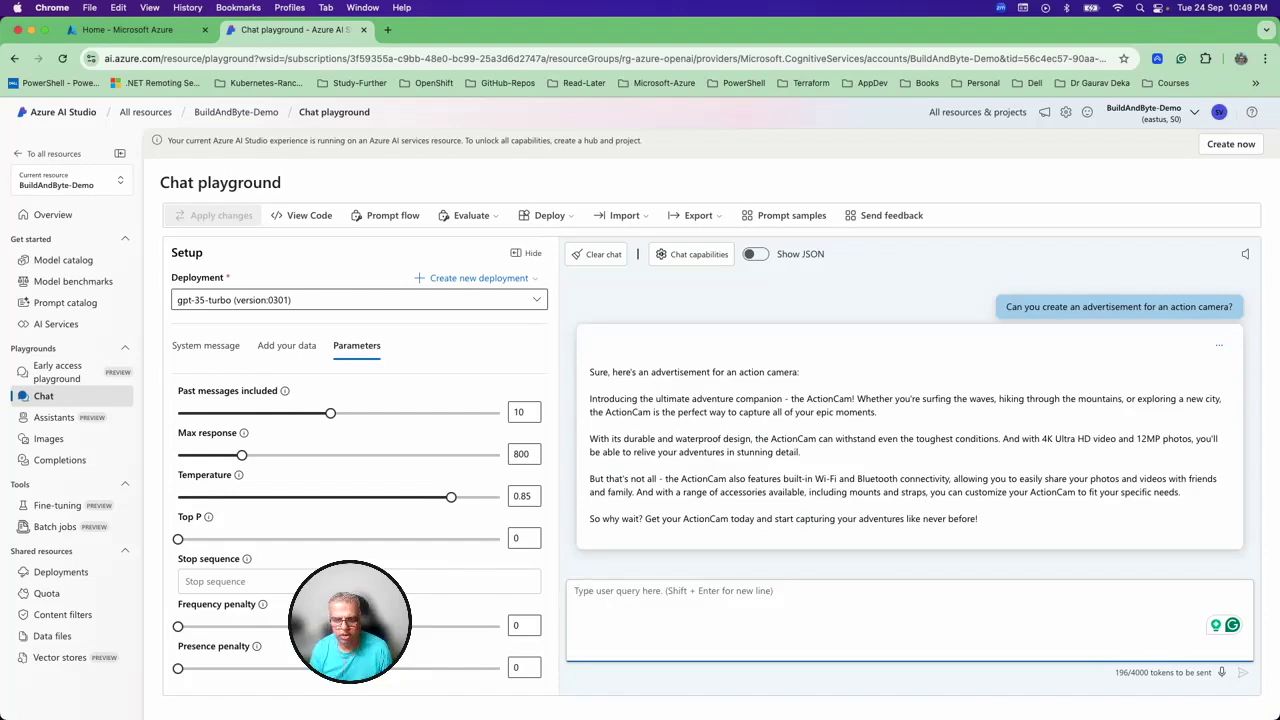
- Restore the Top P parameter to 0.95
click(178, 540)
drag(178, 540, 481, 539)
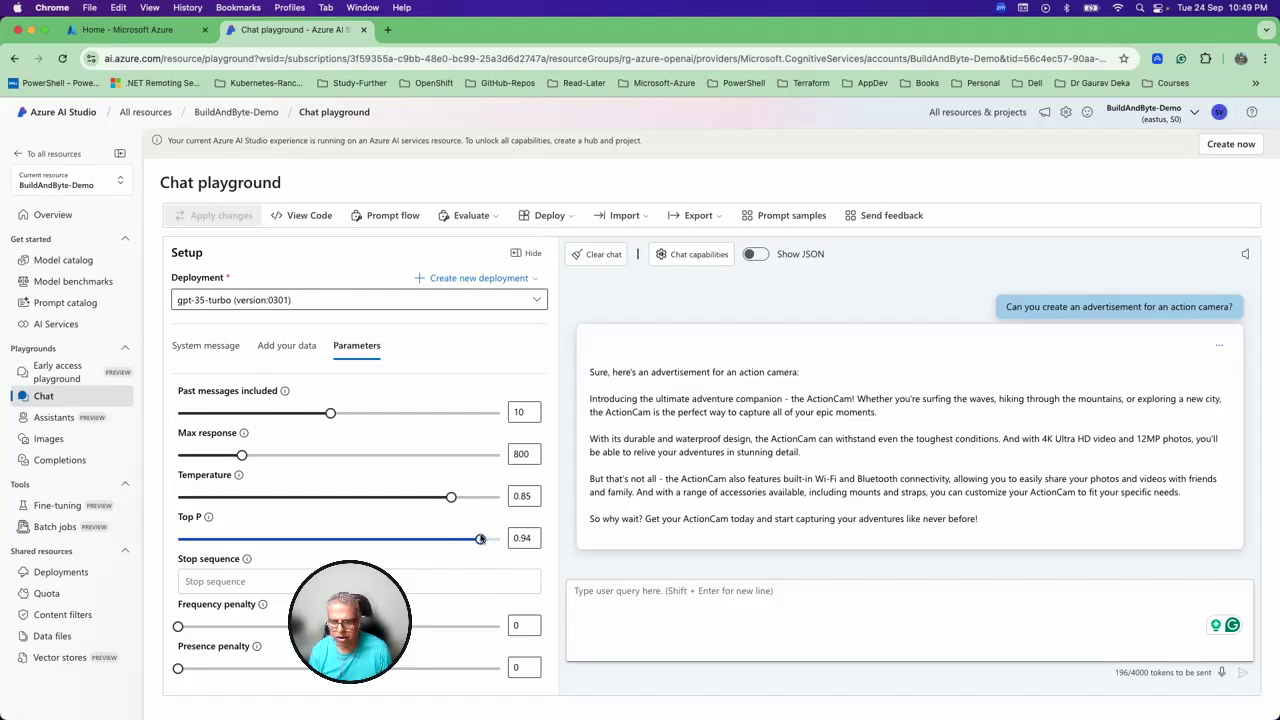
drag(481, 539, 483, 539)
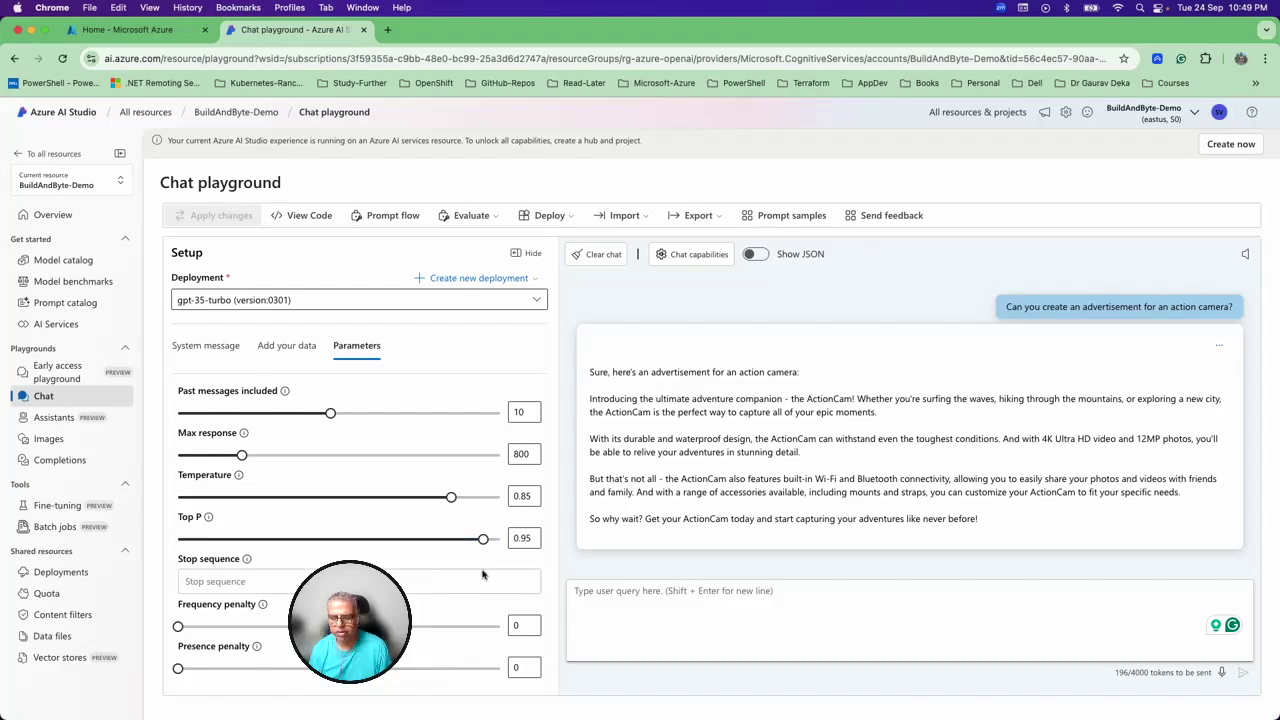